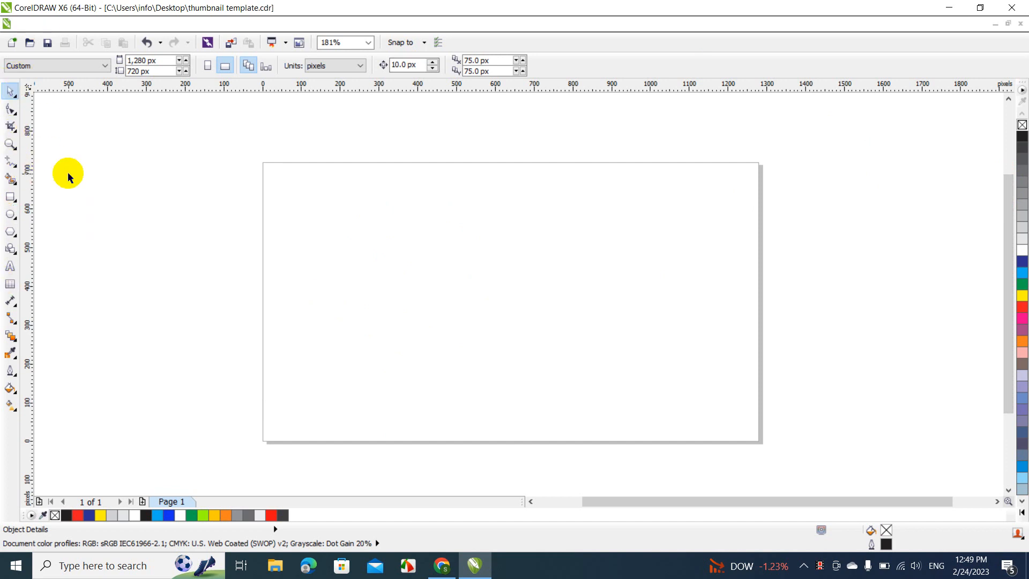
# Step: Draw a closed triangle about 836 px wide and 330 px high with the Bézier tool, overlapping the page's left edge
pyautogui.click(17, 167)
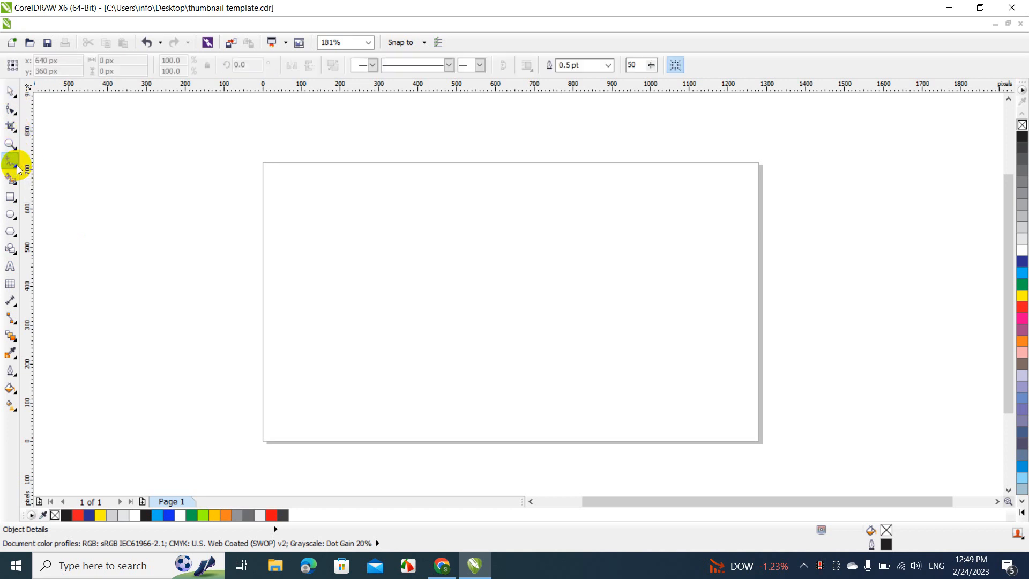
pyautogui.click(17, 168)
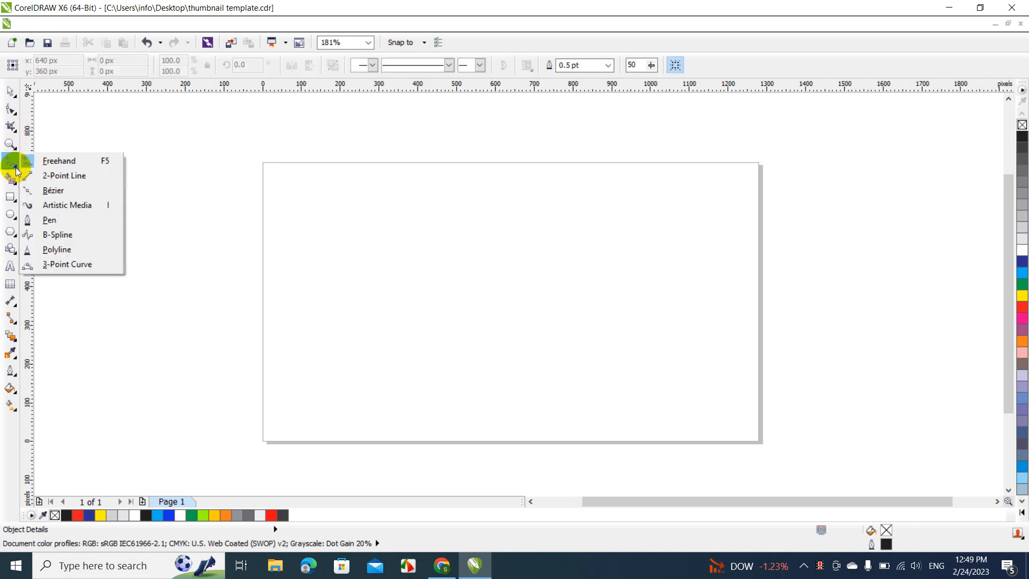
pyautogui.click(53, 194)
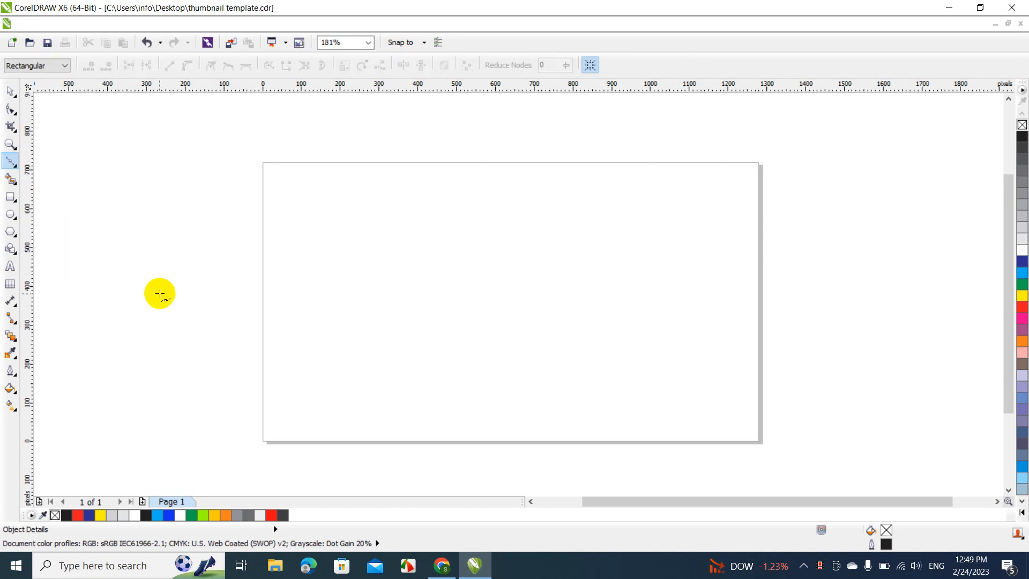
pyautogui.click(141, 335)
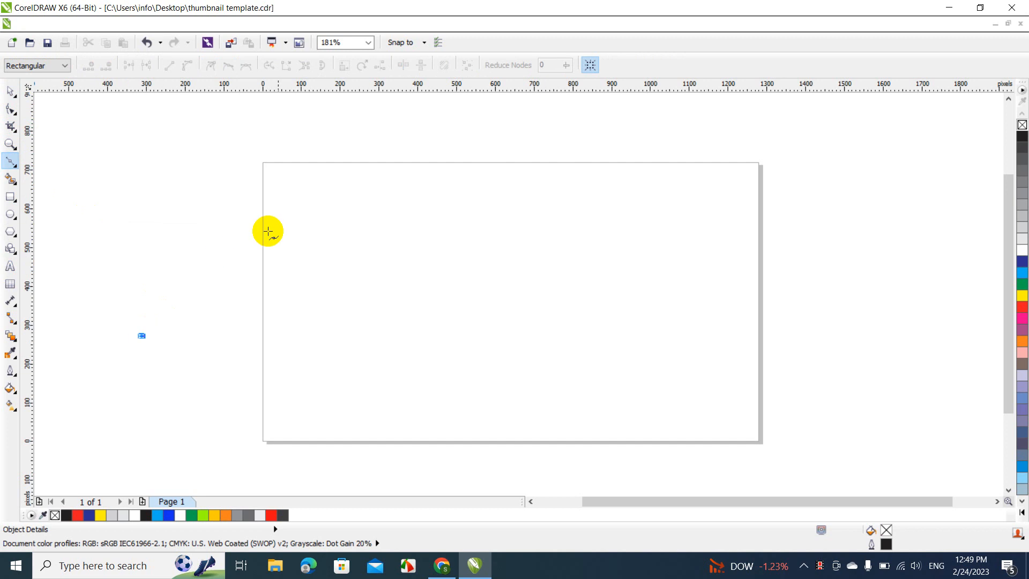
pyautogui.click(297, 208)
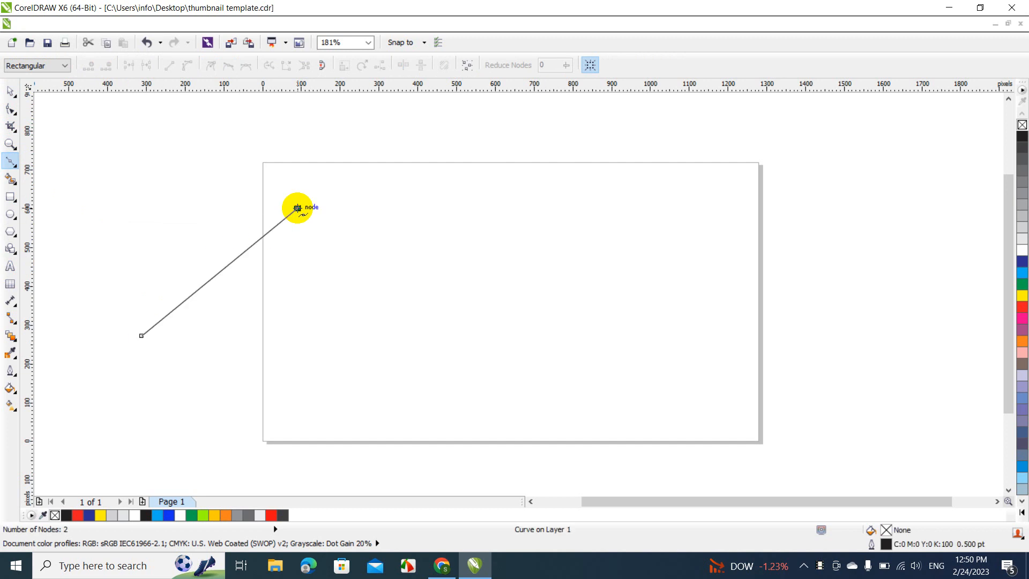
pyautogui.click(465, 331)
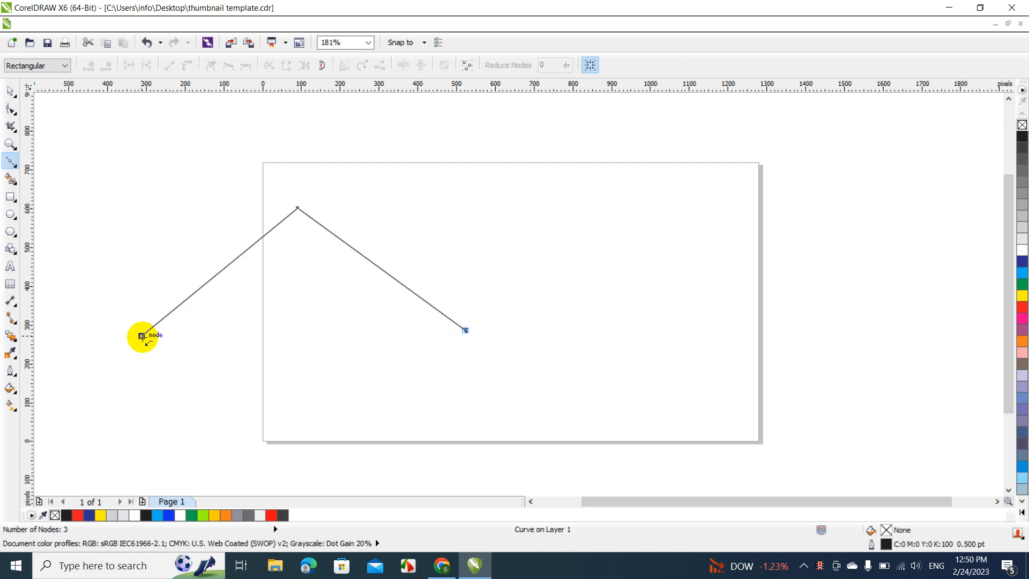
pyautogui.click(142, 336)
# Step: Move the triangle to the middle of the page and deselect it
pyautogui.click(12, 92)
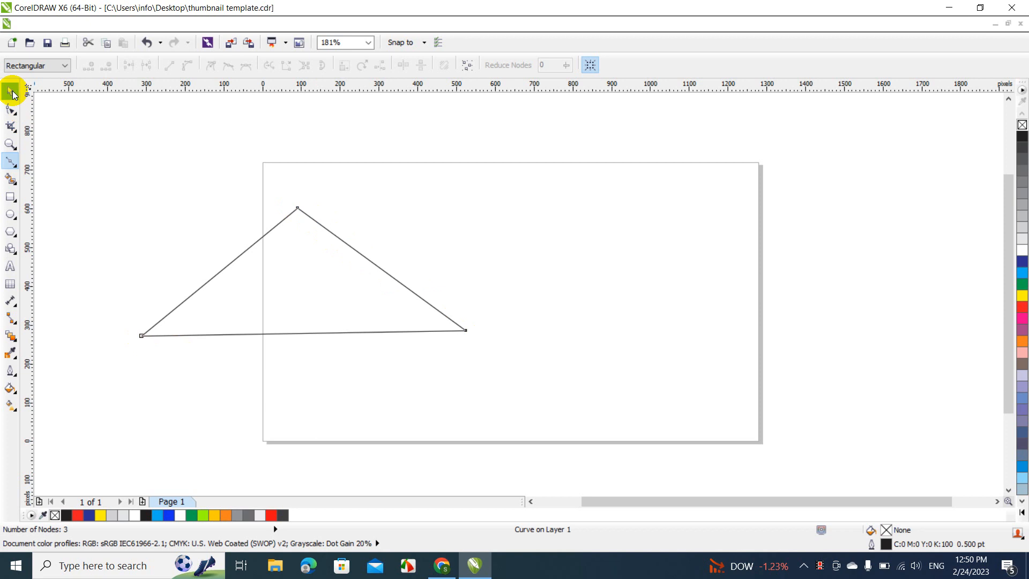
pyautogui.moveTo(318, 278); pyautogui.dragTo(515, 291)
pyautogui.click(515, 290)
pyautogui.click(689, 280)
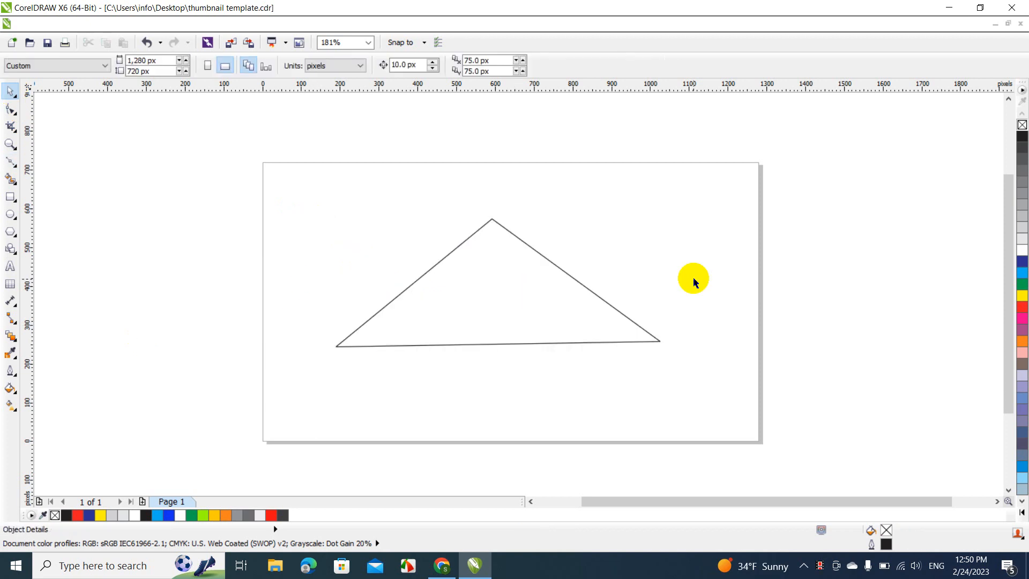
# Step: Convert the triangle's left side to a curve and bend it outward into an arc
pyautogui.click(496, 287)
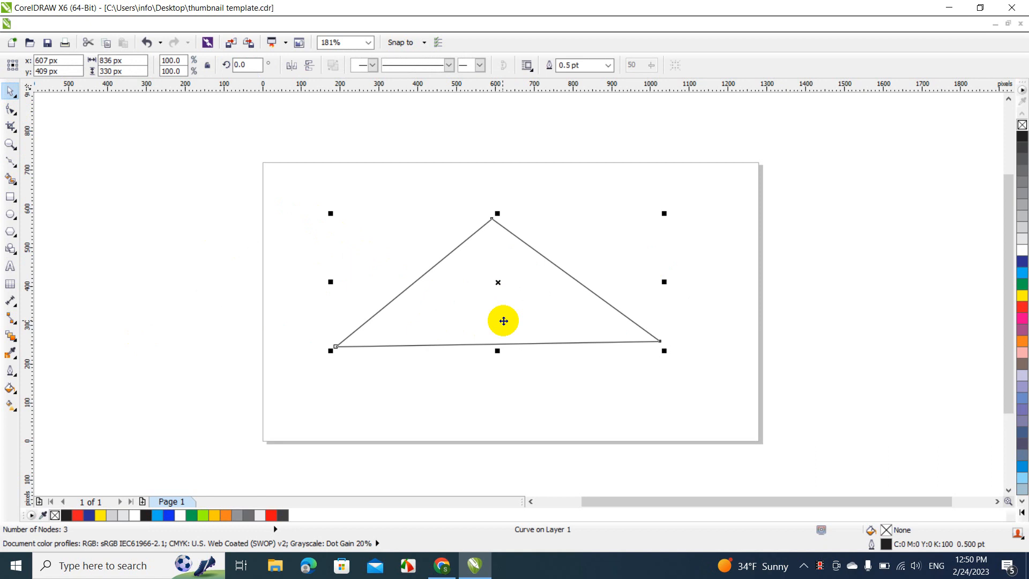
pyautogui.press('F10')
pyautogui.rightClick(423, 275)
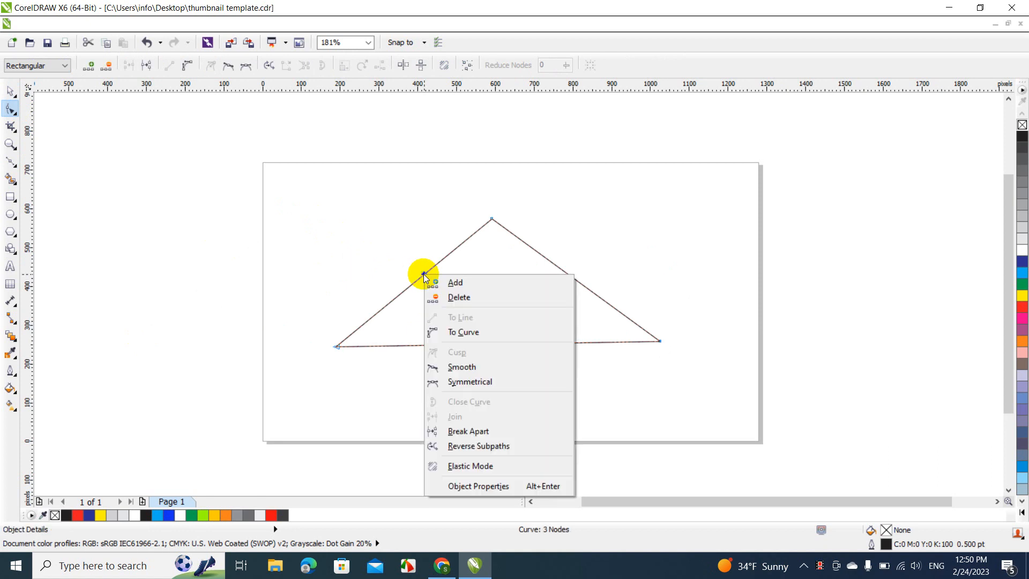
pyautogui.click(467, 333)
pyautogui.moveTo(426, 273); pyautogui.dragTo(390, 249)
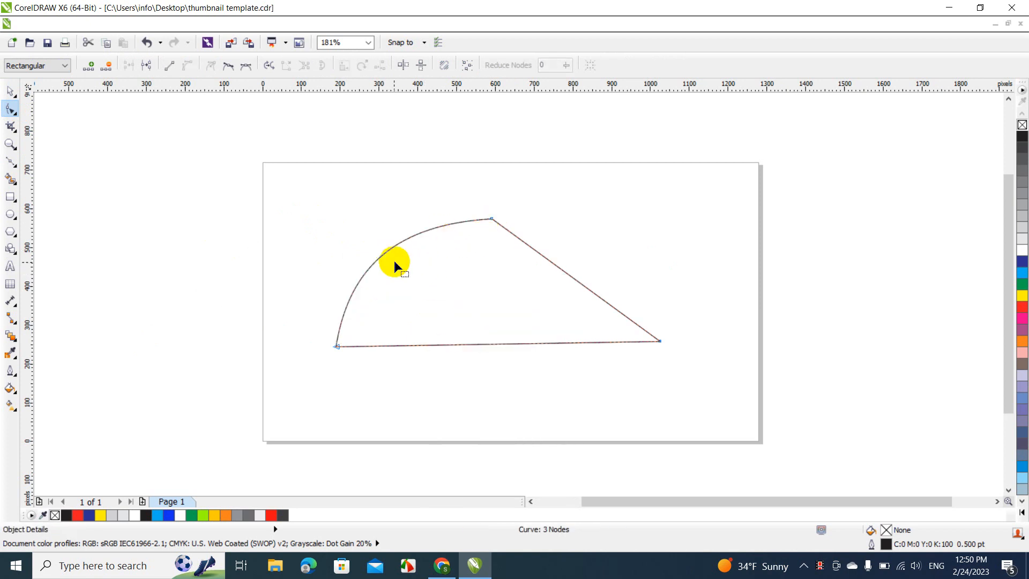
# Step: Delete the curved triangle shape from the page
pyautogui.click(11, 92)
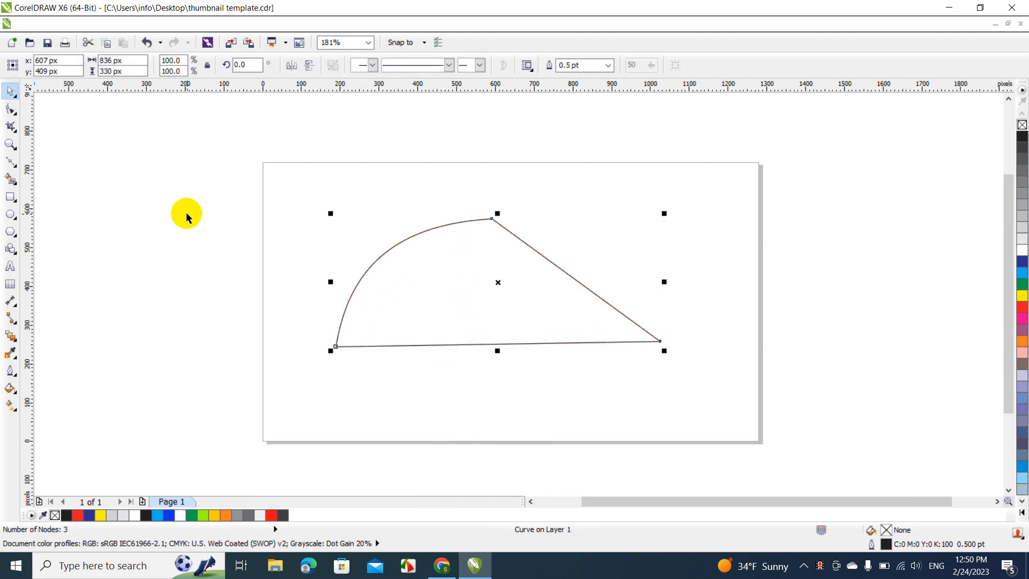
pyautogui.press('Delete')
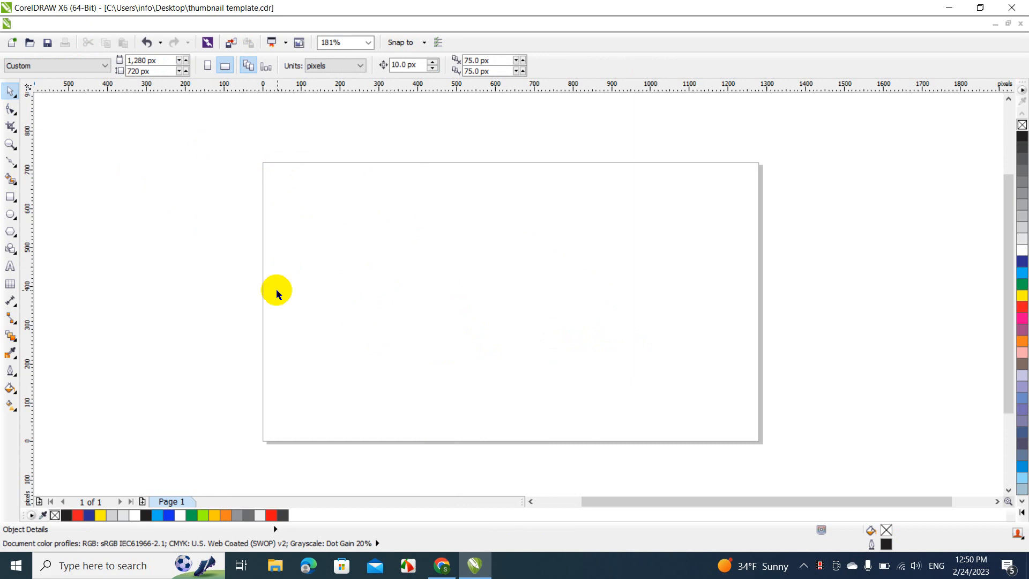
# Step: Draw a square about 245 px wide just outside the page's upper-left corner
pyautogui.click(10, 197)
pyautogui.moveTo(156, 138); pyautogui.dragTo(252, 232)
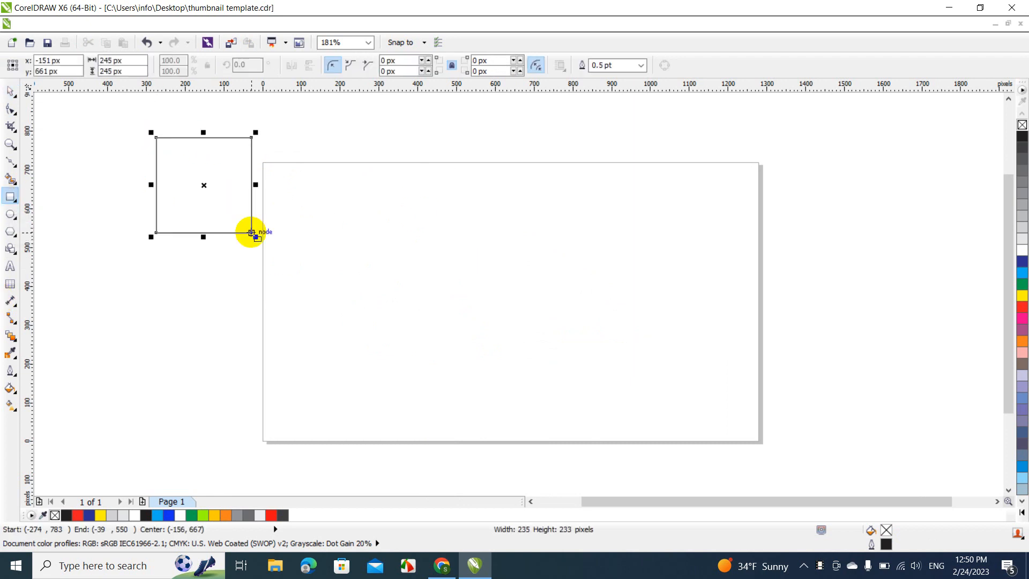
# Step: Undo a first ellipse and draw a circle about 323 px in diameter in the left half of the page
pyautogui.click(11, 216)
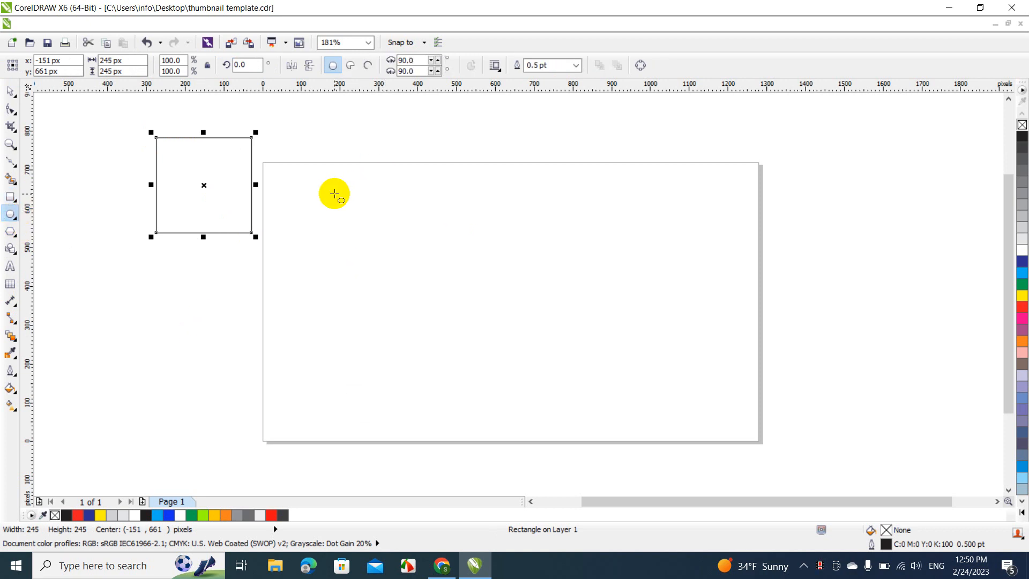
pyautogui.moveTo(334, 194); pyautogui.dragTo(523, 379)
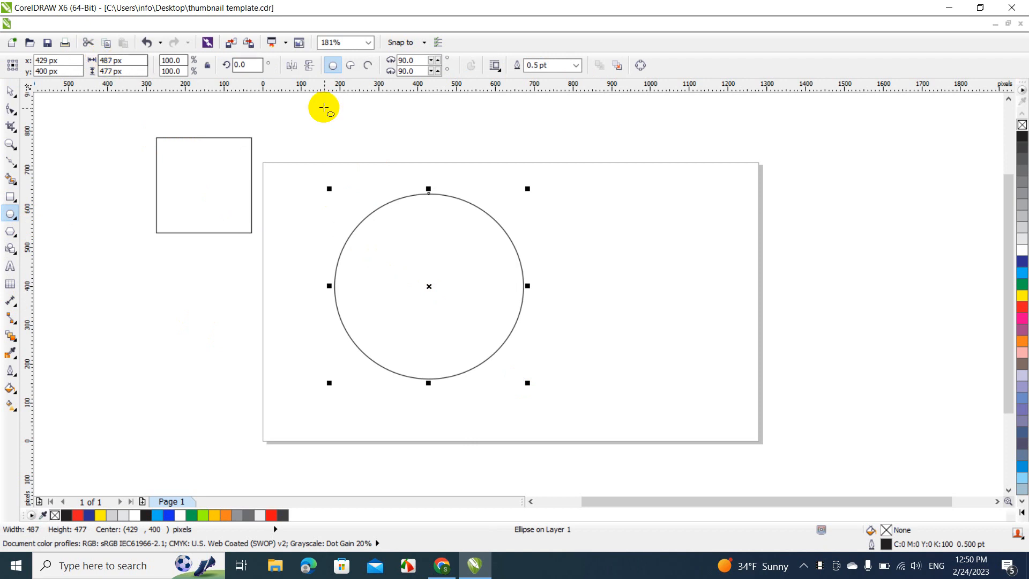
pyautogui.hotkey('ctrl', 'z')
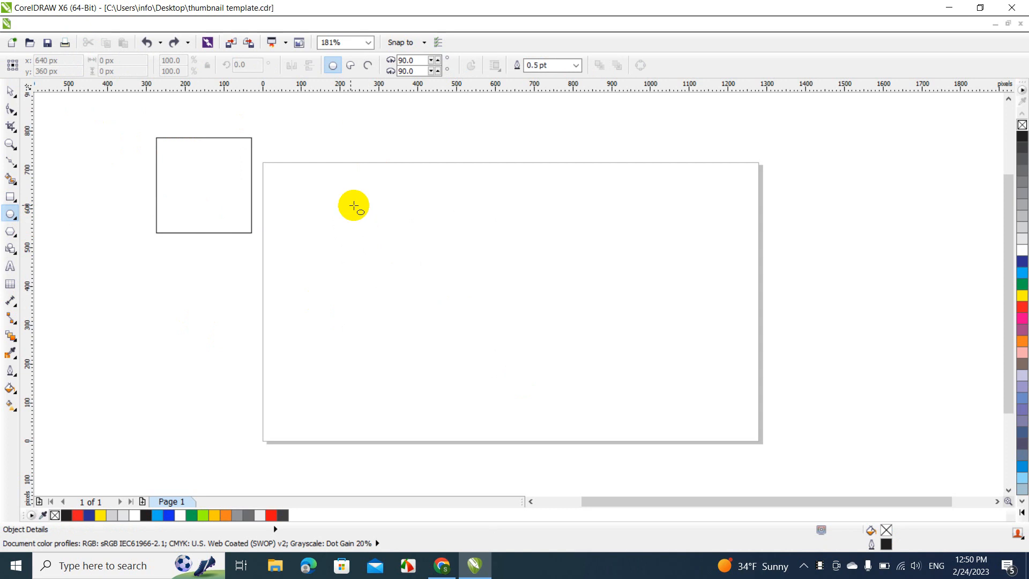
pyautogui.moveTo(341, 202)
pyautogui.mouseDown()
pyautogui.moveTo(512, 349)
pyautogui.moveTo(436, 294)
pyautogui.moveTo(470, 330)
pyautogui.mouseUp()
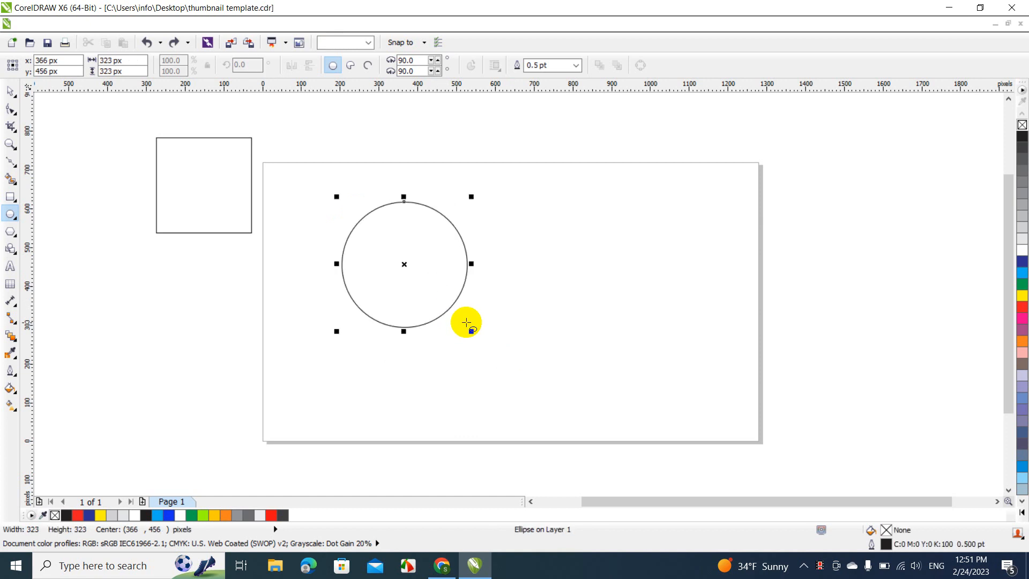
pyautogui.click(10, 92)
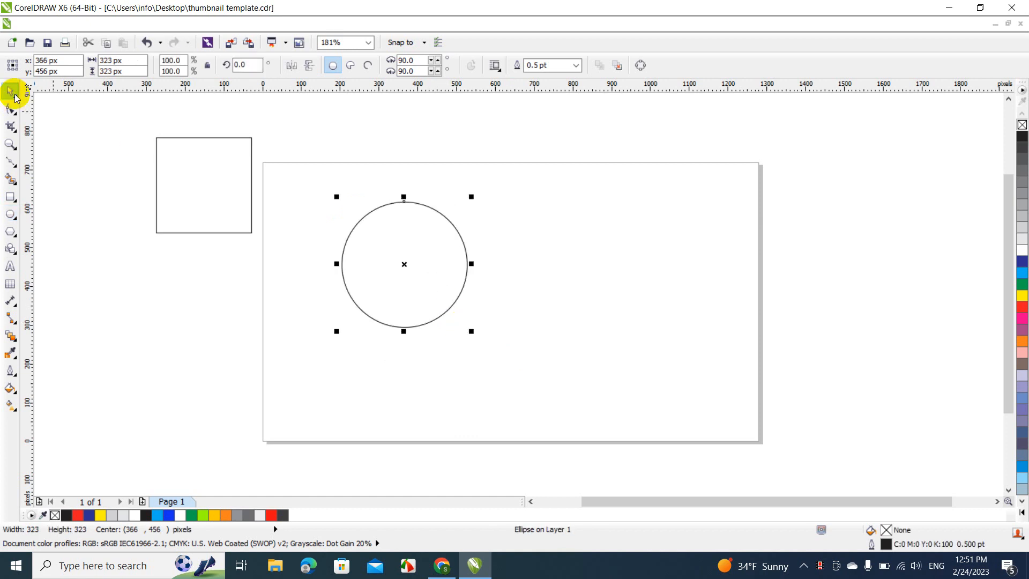
# Step: Draw a five-pointed star about 228 px wide and 216 px high left of the page, below the square
pyautogui.click(12, 236)
pyautogui.click(18, 240)
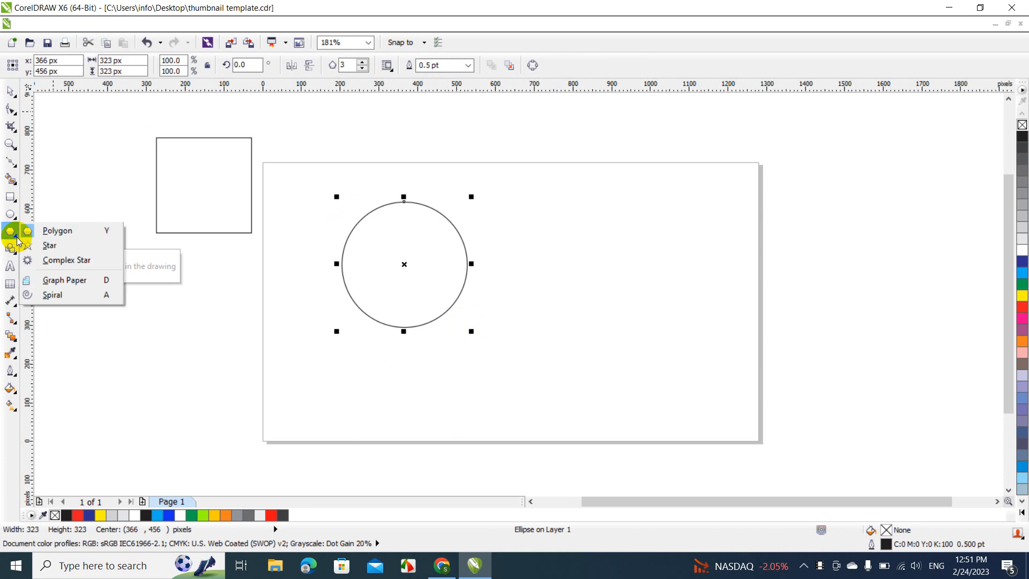
pyautogui.click(46, 246)
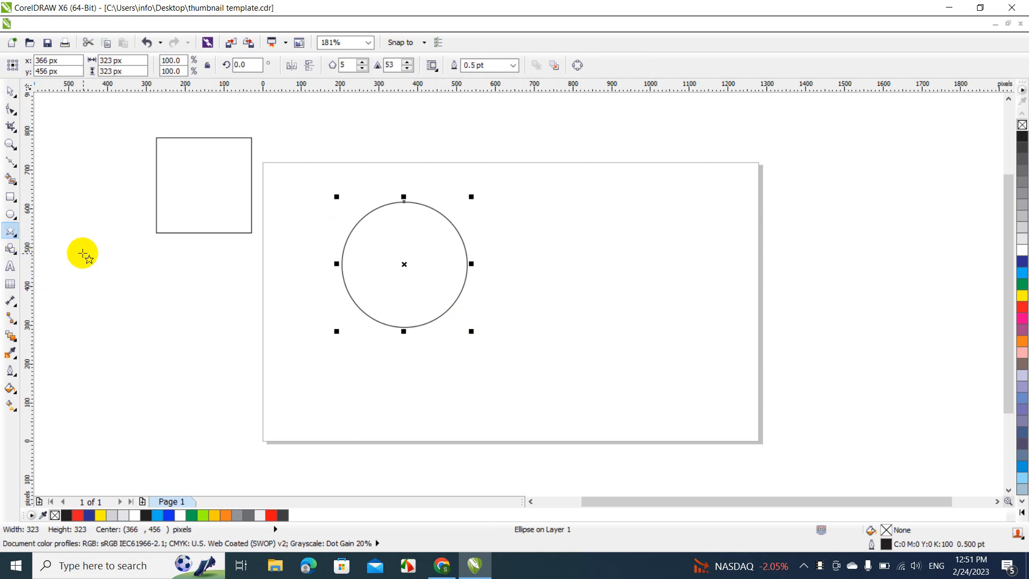
pyautogui.moveTo(80, 248); pyautogui.dragTo(178, 341)
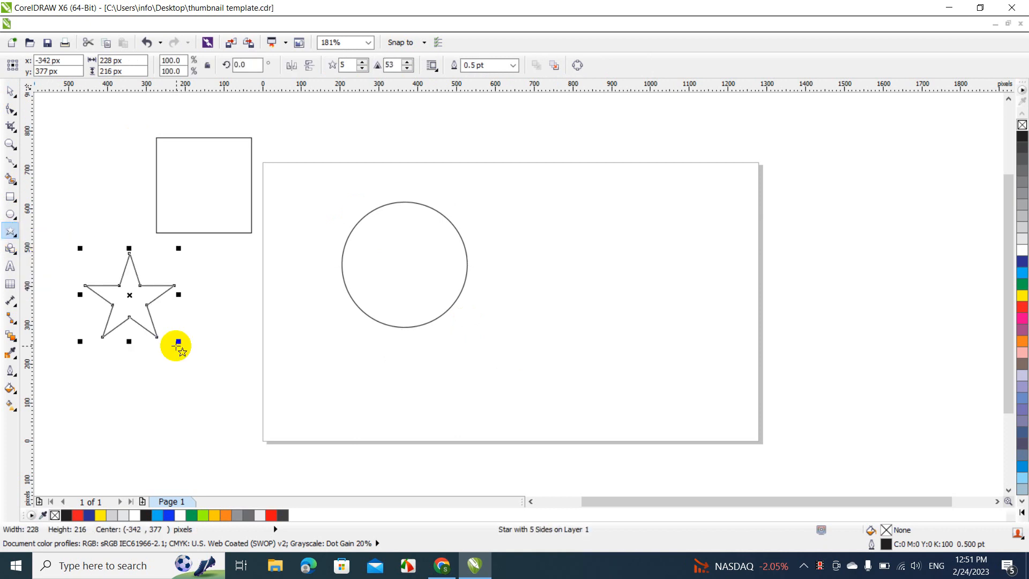
pyautogui.click(10, 91)
pyautogui.click(44, 184)
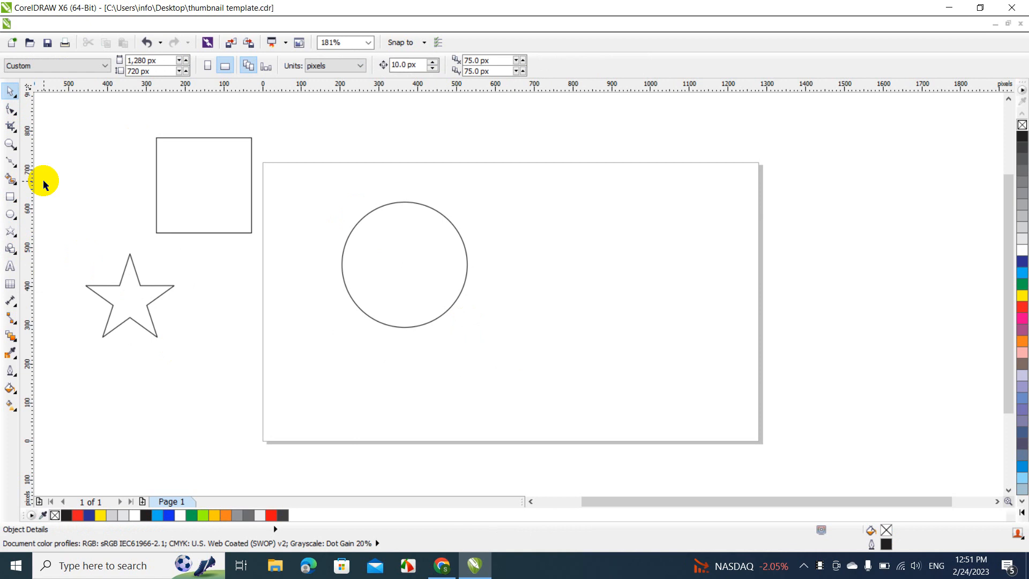
# Step: Draw a heart from the basic shapes, about 314 px wide and 375 px high, in the page's right half
pyautogui.click(16, 254)
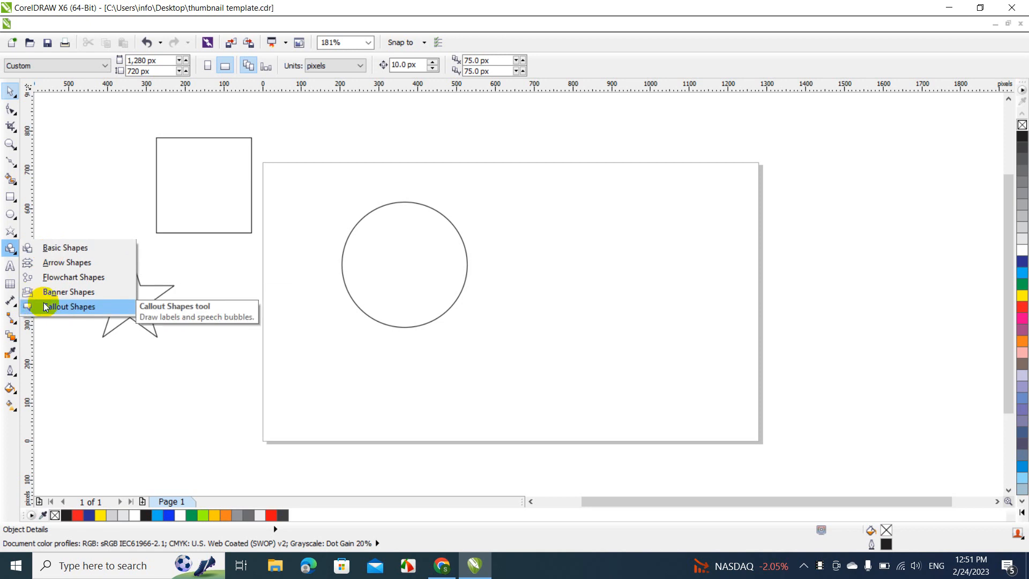
pyautogui.click(73, 254)
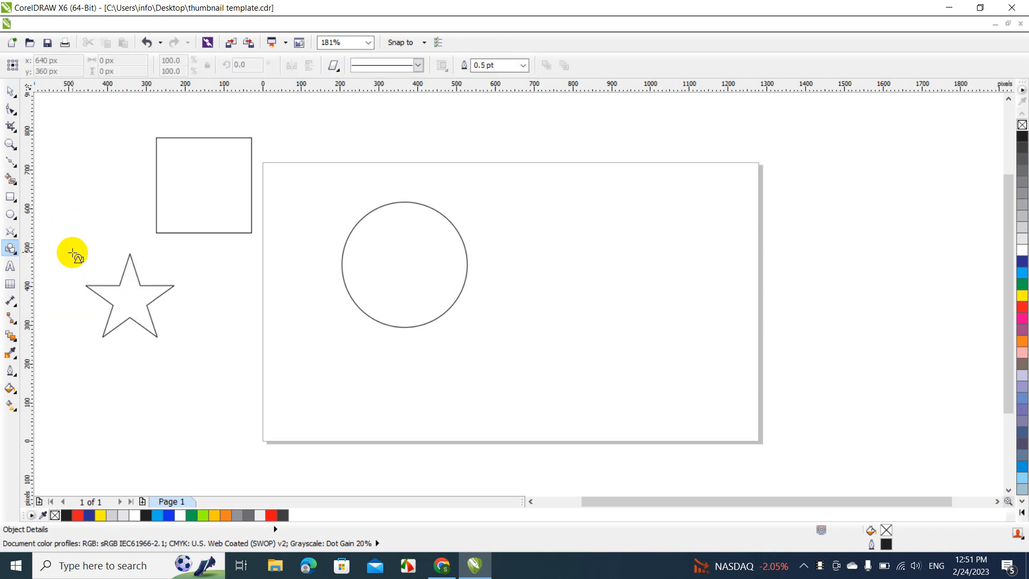
pyautogui.click(339, 71)
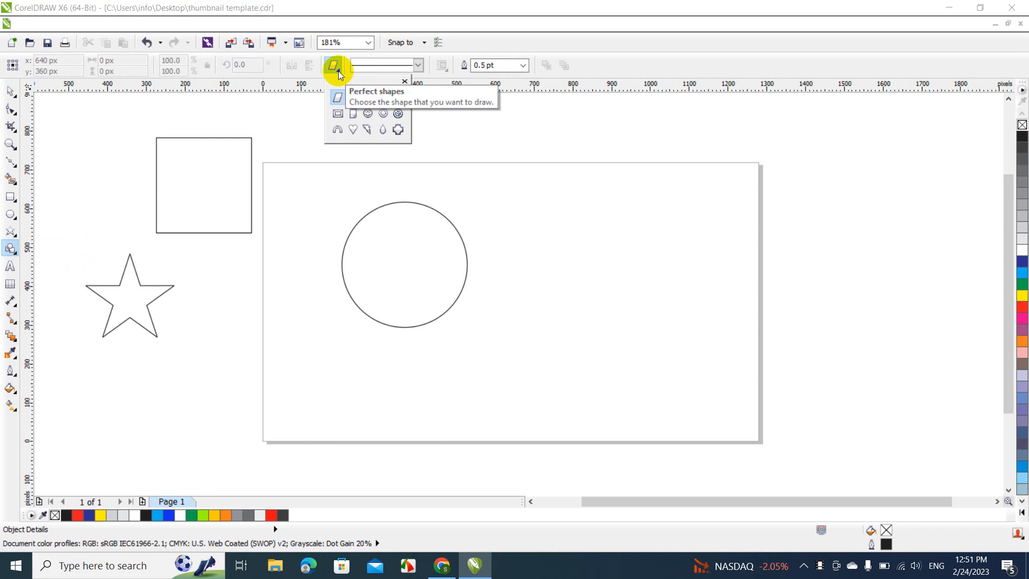
pyautogui.click(352, 133)
pyautogui.moveTo(551, 168); pyautogui.dragTo(673, 314)
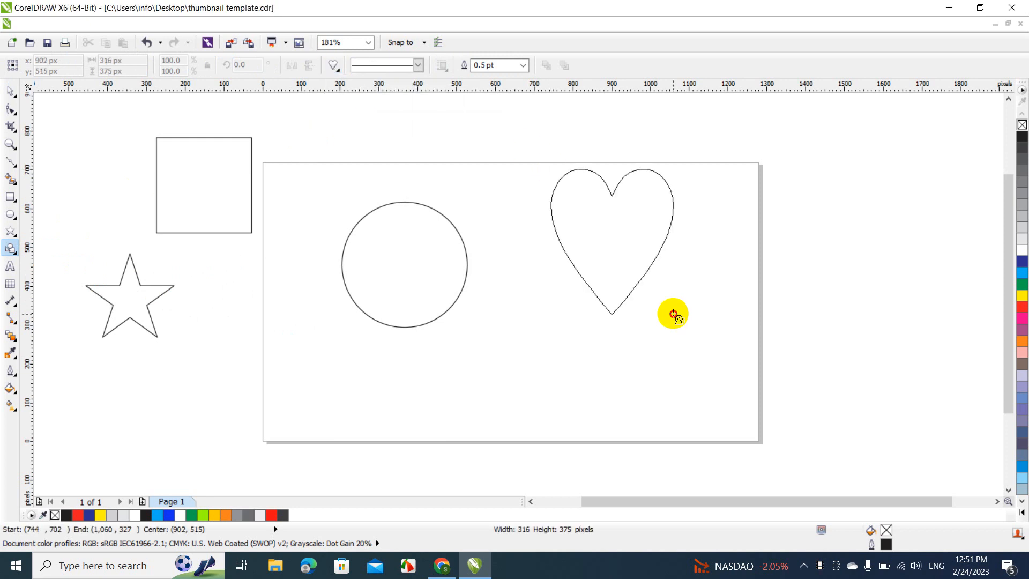
# Step: Draw a teardrop basic shape about 195 px wide and 416 px high near the page's lower-left corner
pyautogui.click(336, 67)
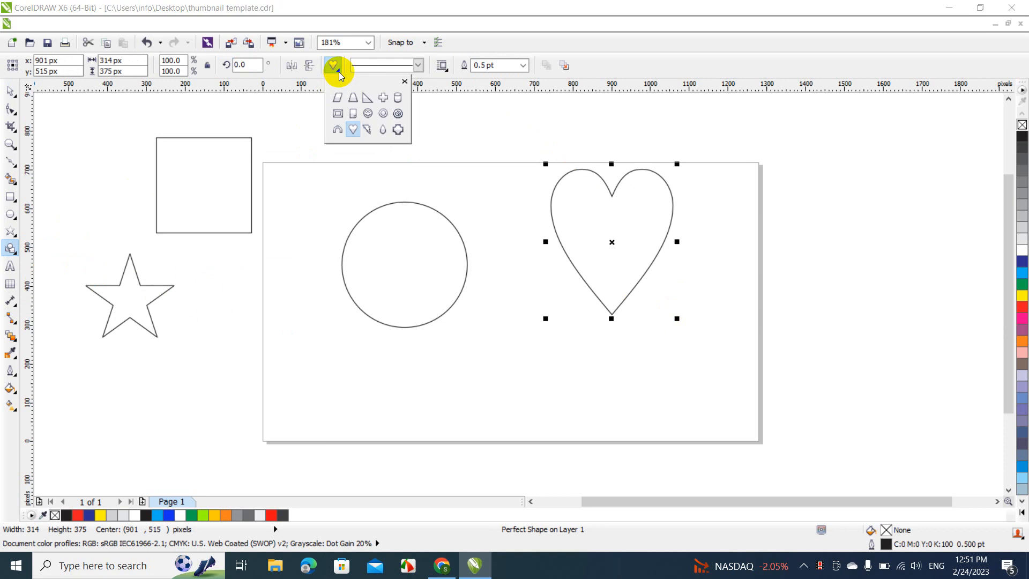
pyautogui.click(383, 130)
pyautogui.moveTo(271, 244); pyautogui.dragTo(351, 411)
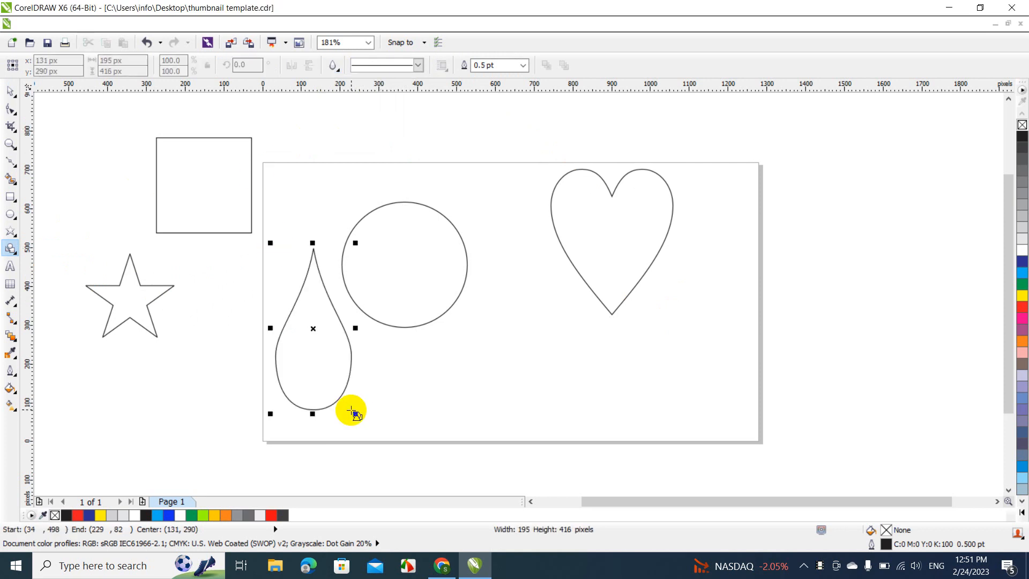
# Step: Draw a cross basic shape about 275 px wide and 249 px high over the page's right edge and deselect it
pyautogui.click(335, 68)
pyautogui.click(386, 96)
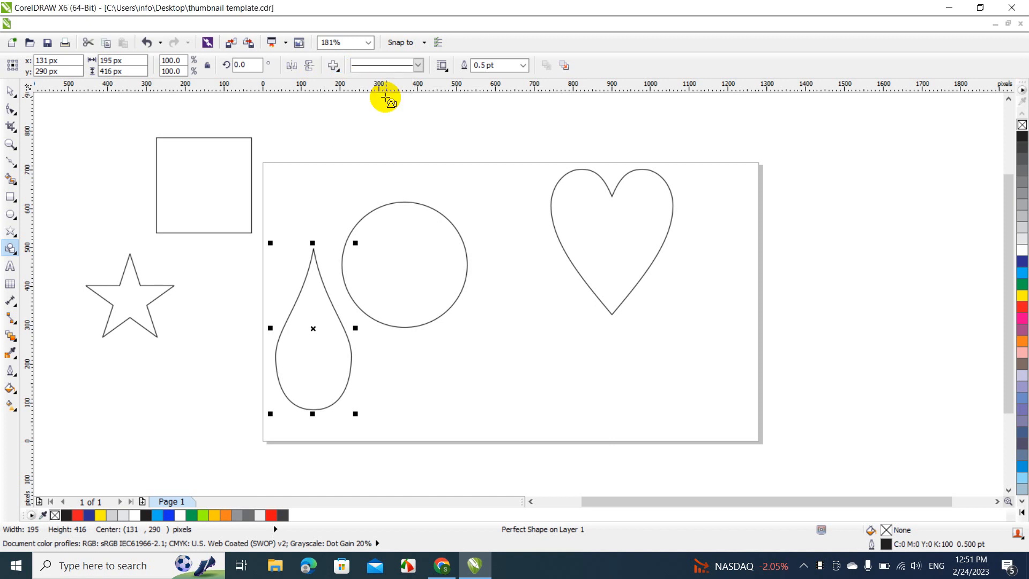
pyautogui.moveTo(736, 166); pyautogui.dragTo(845, 266)
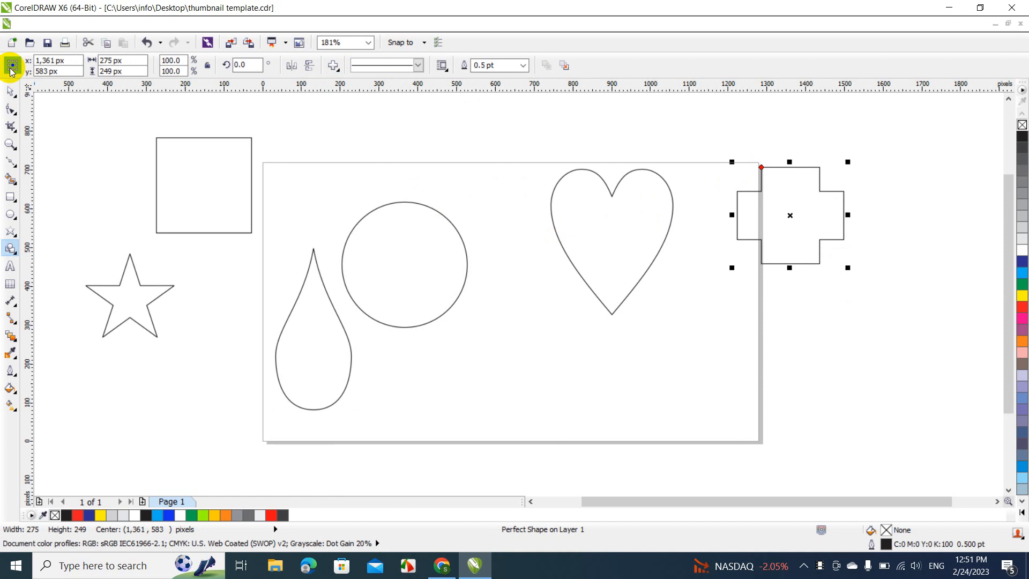
pyautogui.click(11, 90)
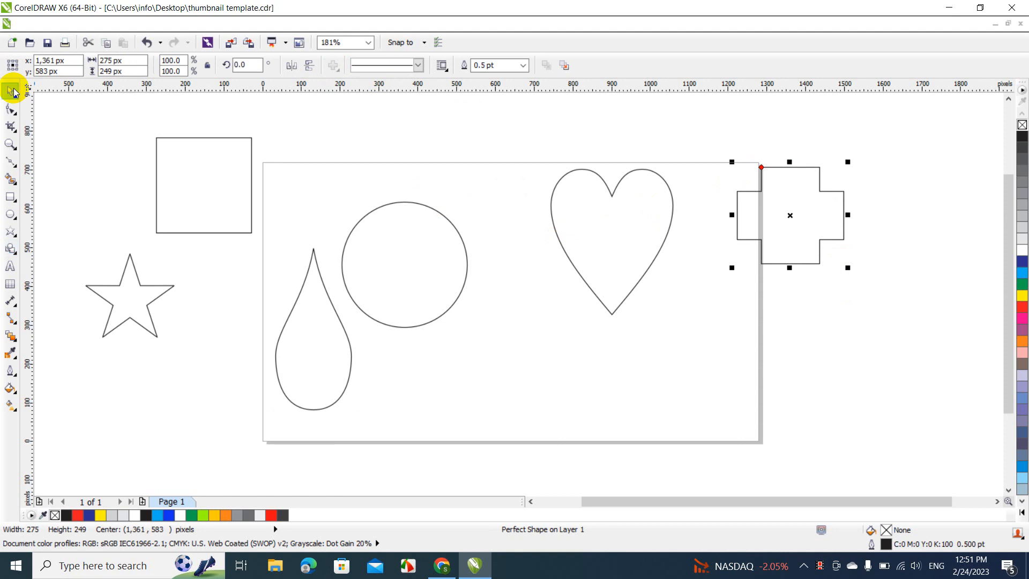
pyautogui.click(432, 141)
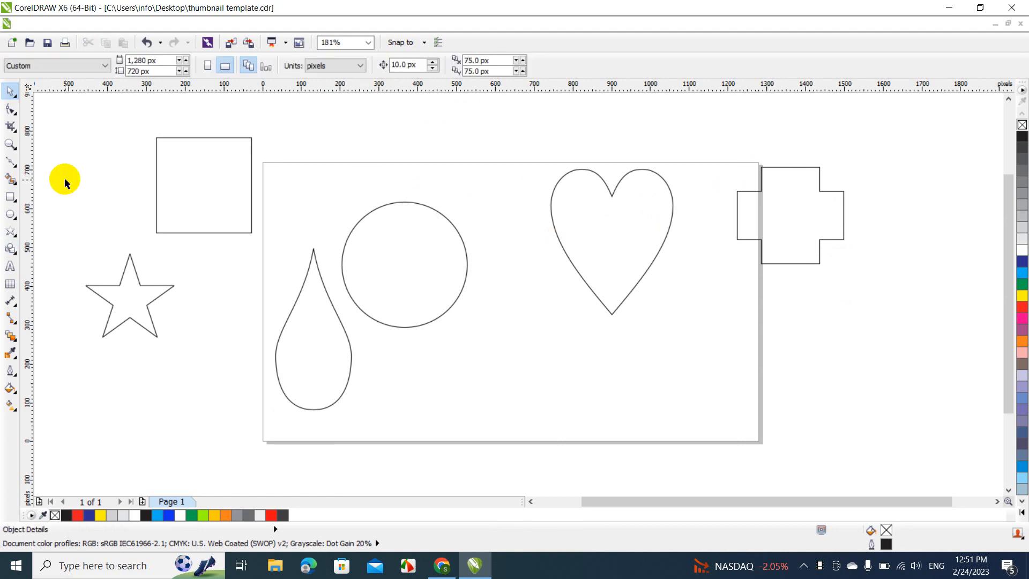
# Step: Draw a narrow vertical rectangle about 16 px wide and 589 px high through the circle
pyautogui.click(10, 196)
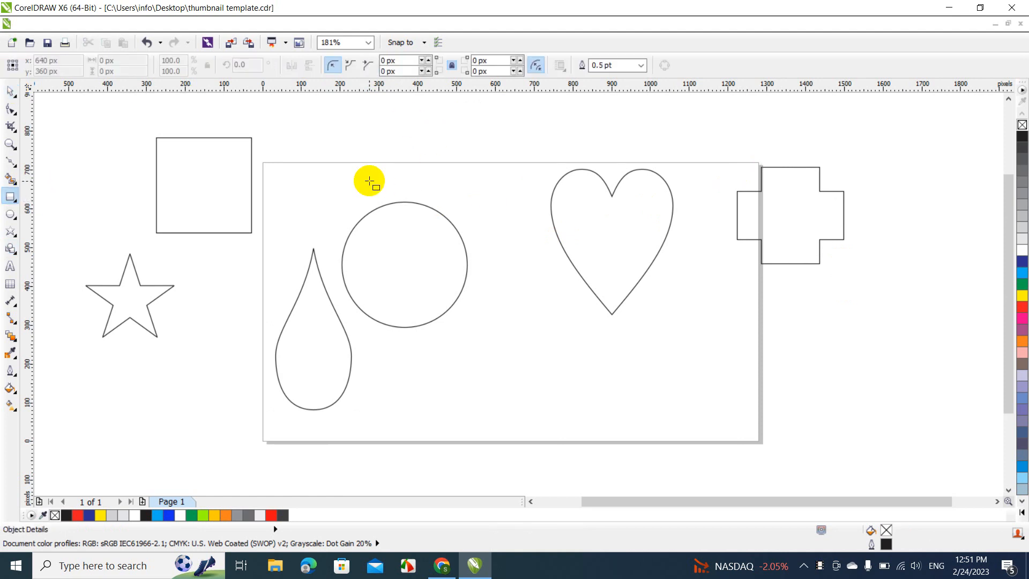
pyautogui.moveTo(395, 151); pyautogui.dragTo(398, 381)
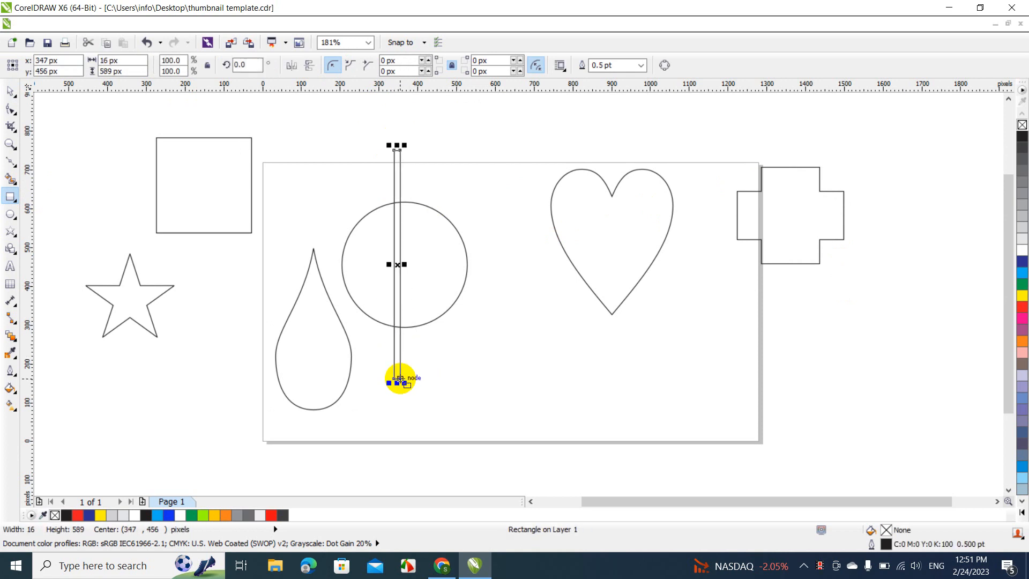
# Step: Align the narrow rectangle and the circle along their top edges, and move the circle back down to the rectangle's middle
pyautogui.click(10, 91)
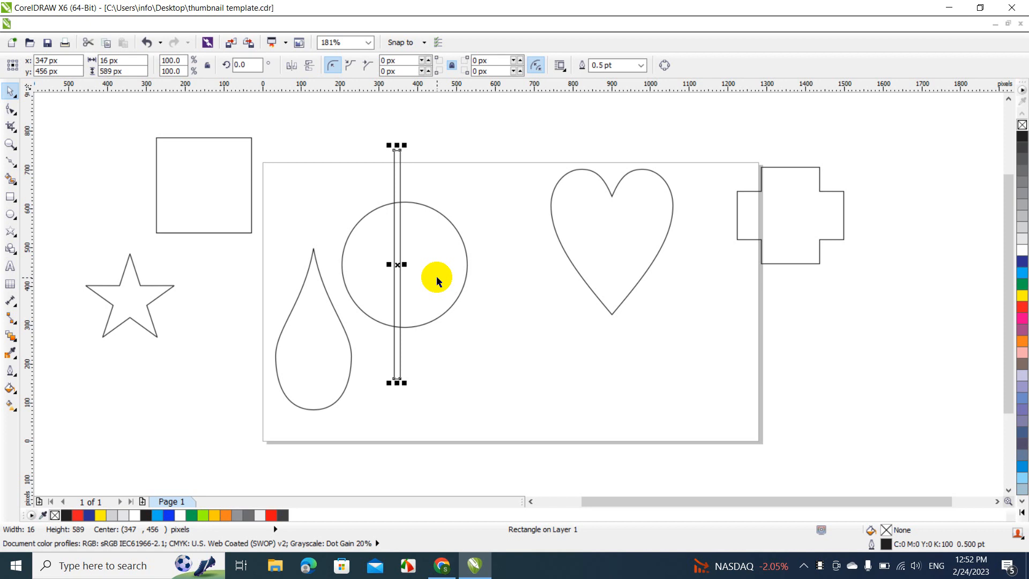
pyautogui.keyDown('shift'); pyautogui.click(429, 249); pyautogui.keyUp('shift')
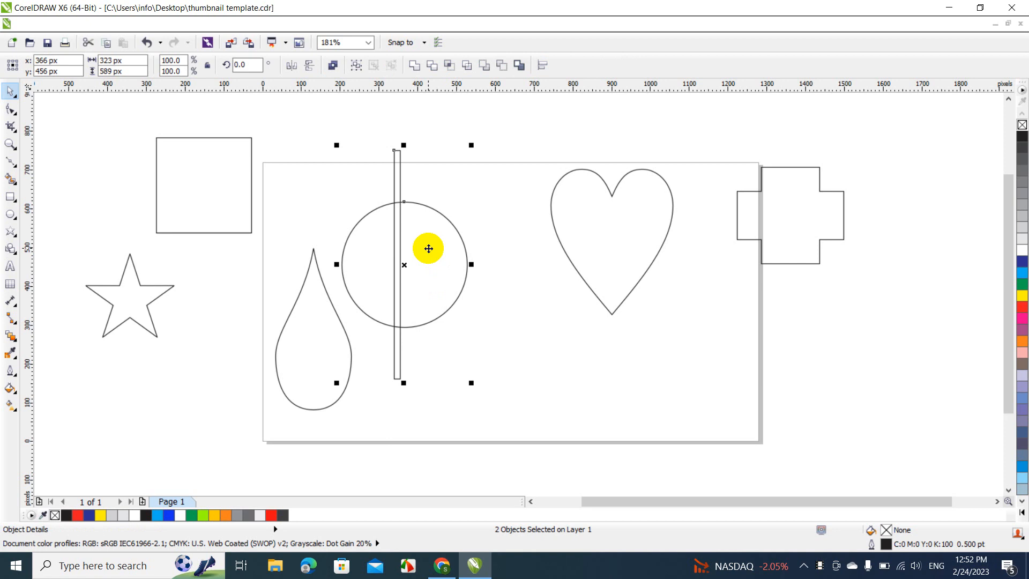
pyautogui.press('t')
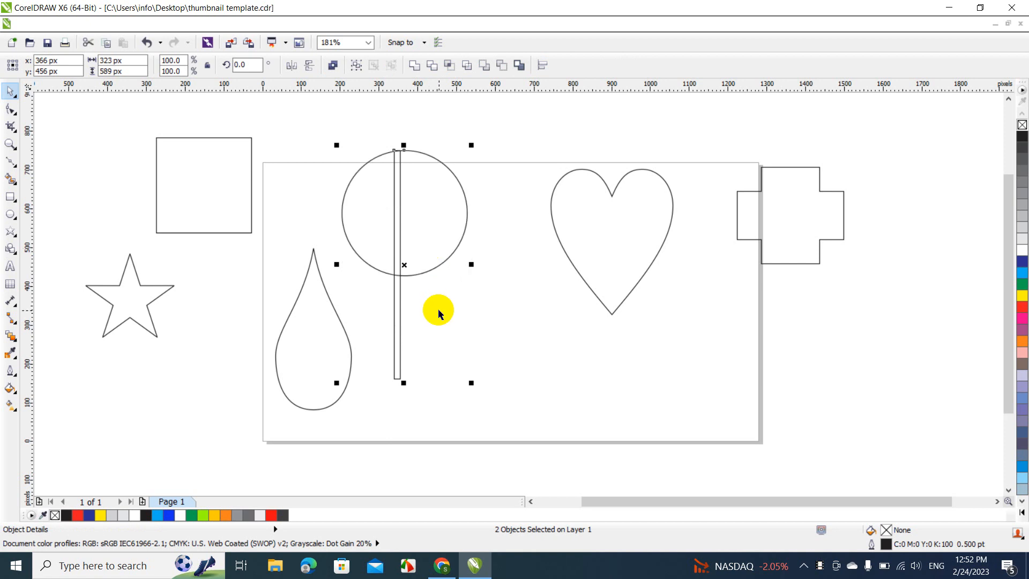
pyautogui.click(413, 306)
pyautogui.moveTo(423, 245); pyautogui.dragTo(426, 295)
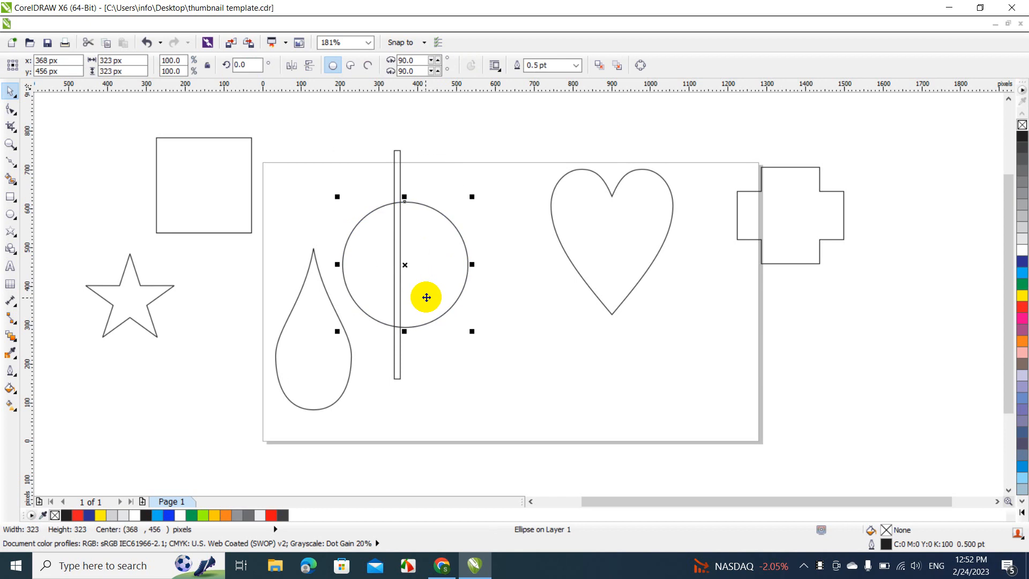
# Step: Align the narrow rectangle and the circle on a common vertical centre line
pyautogui.click(396, 167)
pyautogui.moveTo(396, 166); pyautogui.dragTo(397, 167)
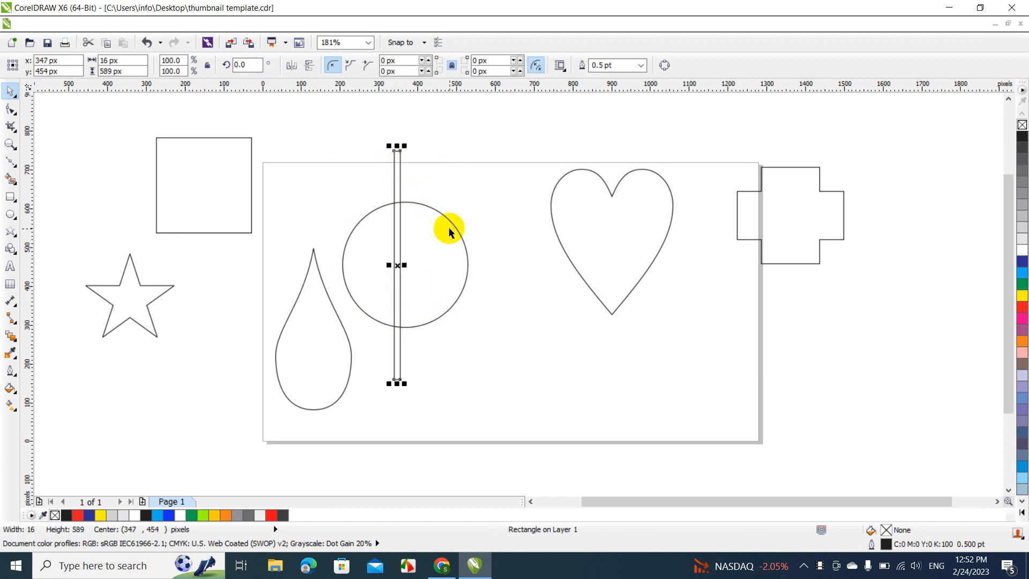
pyautogui.keyDown('shift'); pyautogui.click(435, 271); pyautogui.keyUp('shift')
pyautogui.press('c')
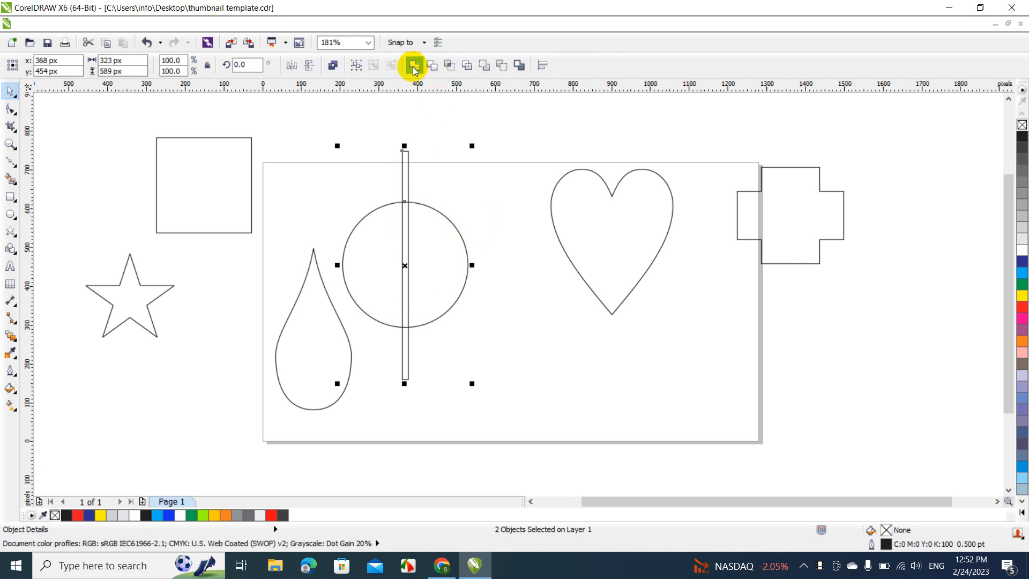
# Step: Create a boundary outline from the rectangle and circle, pull it away from the originals, and delete it
pyautogui.click(520, 66)
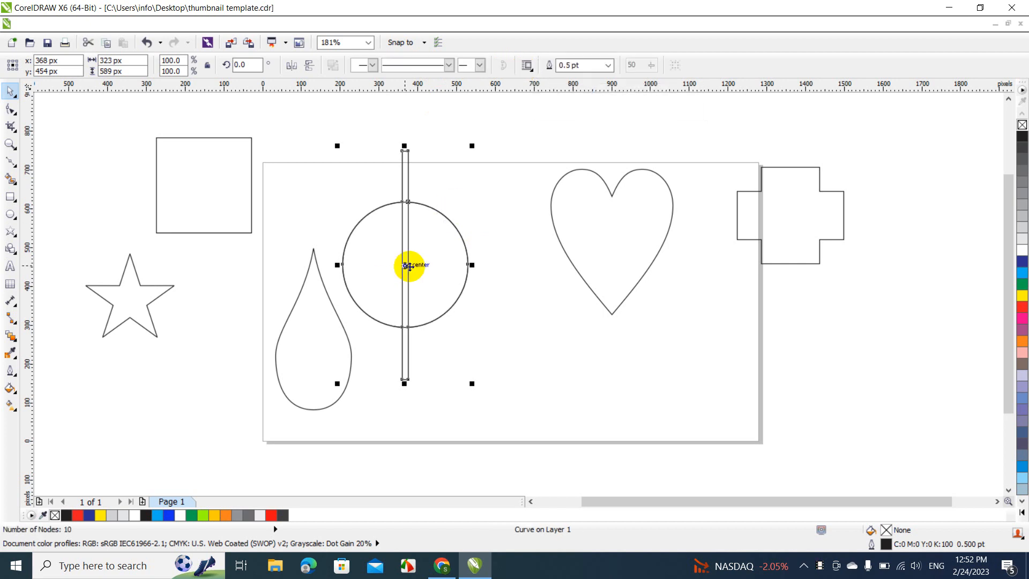
pyautogui.moveTo(405, 266); pyautogui.dragTo(534, 356)
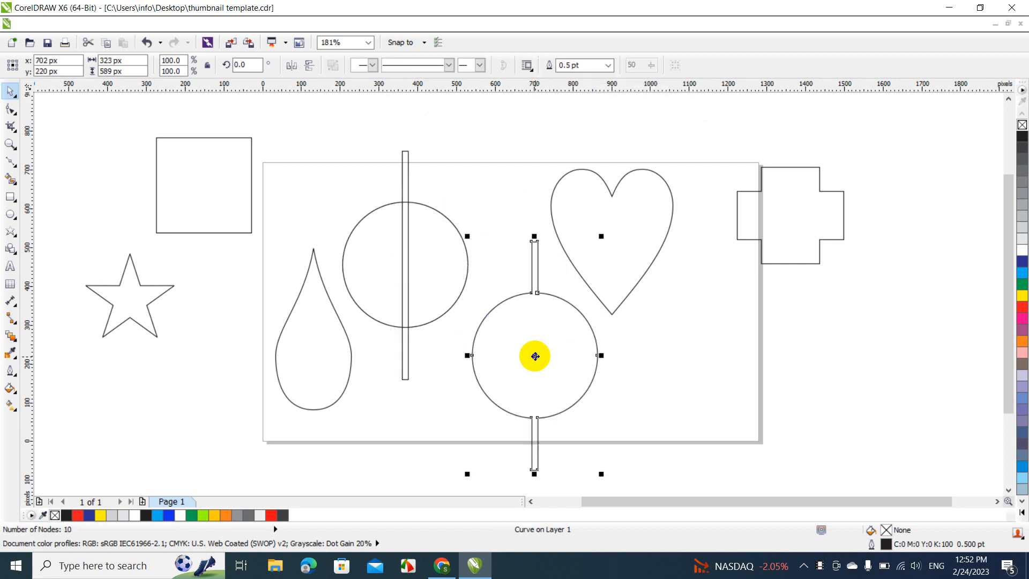
pyautogui.press('Delete')
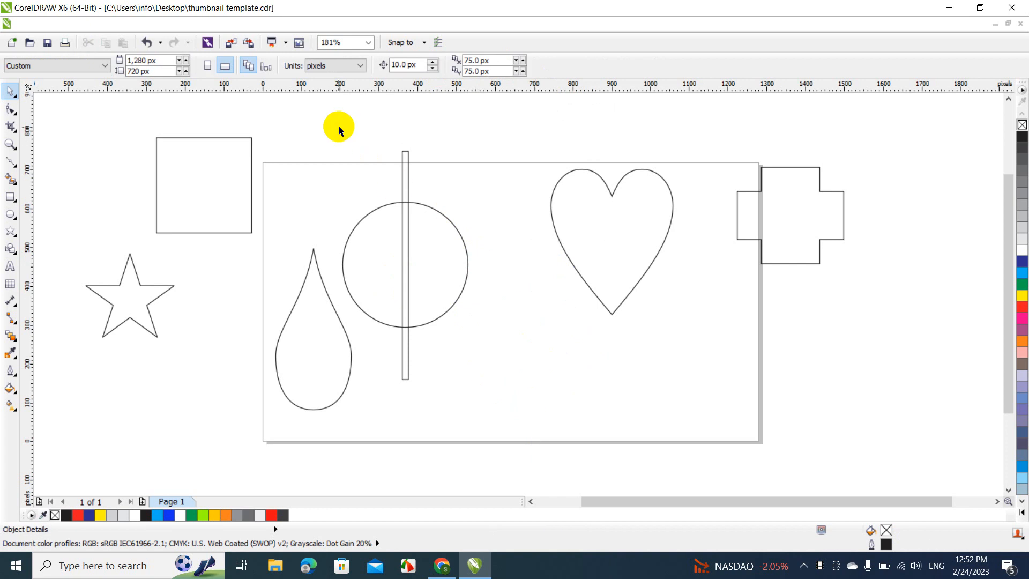
# Step: Trim the circle with the narrow rectangle, pull the rectangle away to expose the cut, and undo both changes
pyautogui.moveTo(327, 129); pyautogui.dragTo(510, 397)
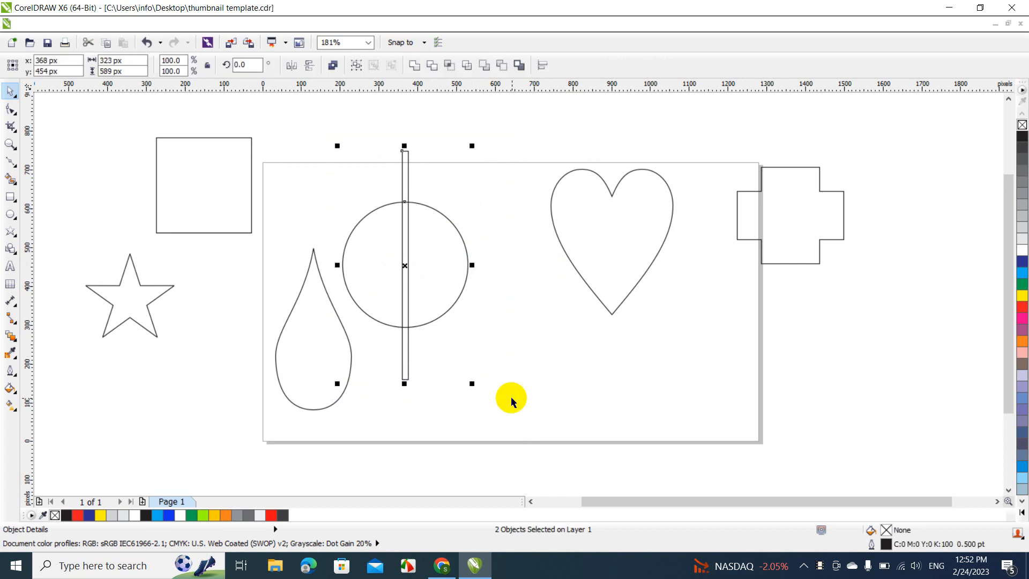
pyautogui.click(431, 67)
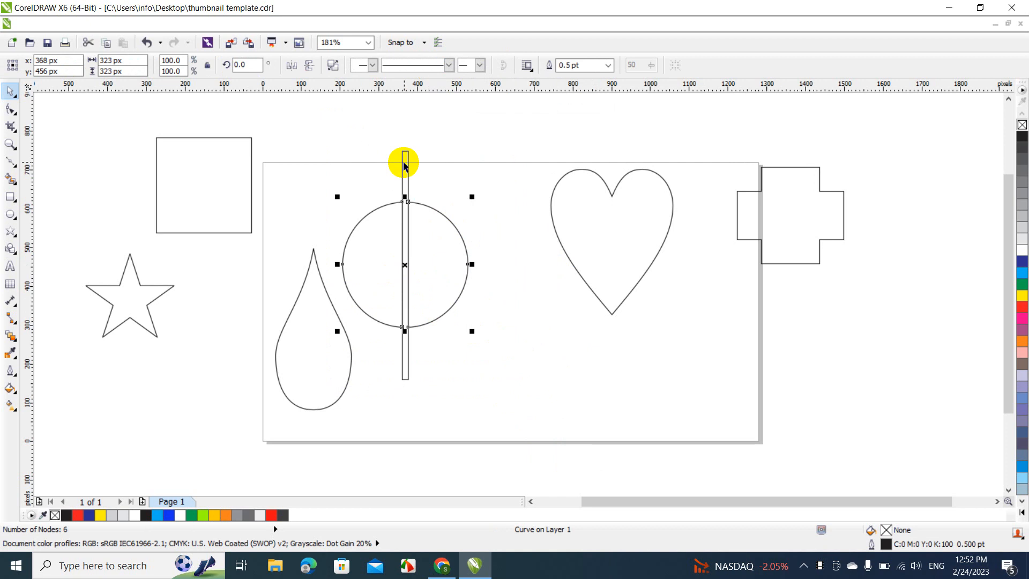
pyautogui.moveTo(403, 162); pyautogui.dragTo(574, 185)
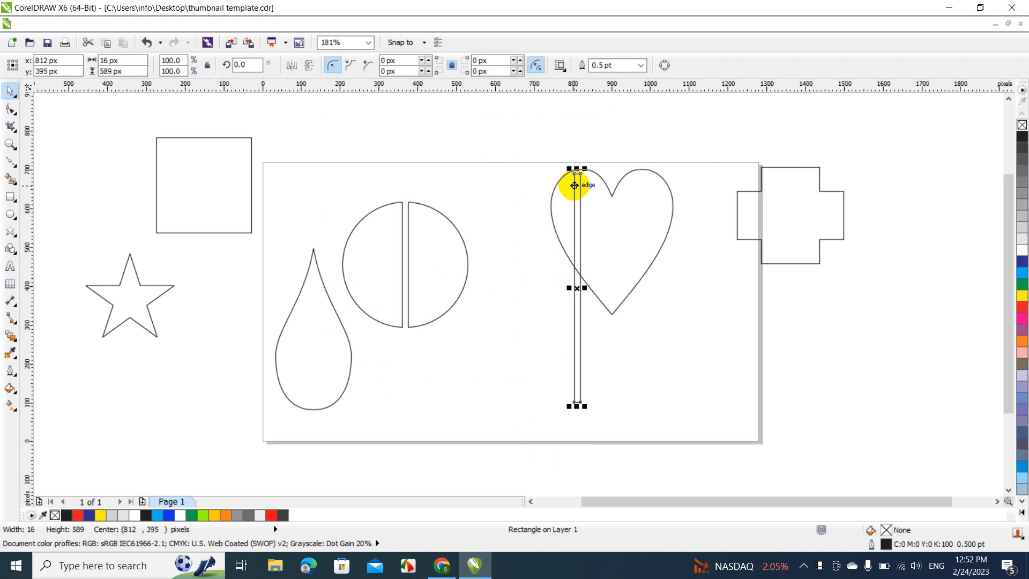
pyautogui.hotkey('ctrl', 'z')
pyautogui.hotkey('ctrl', 'z')
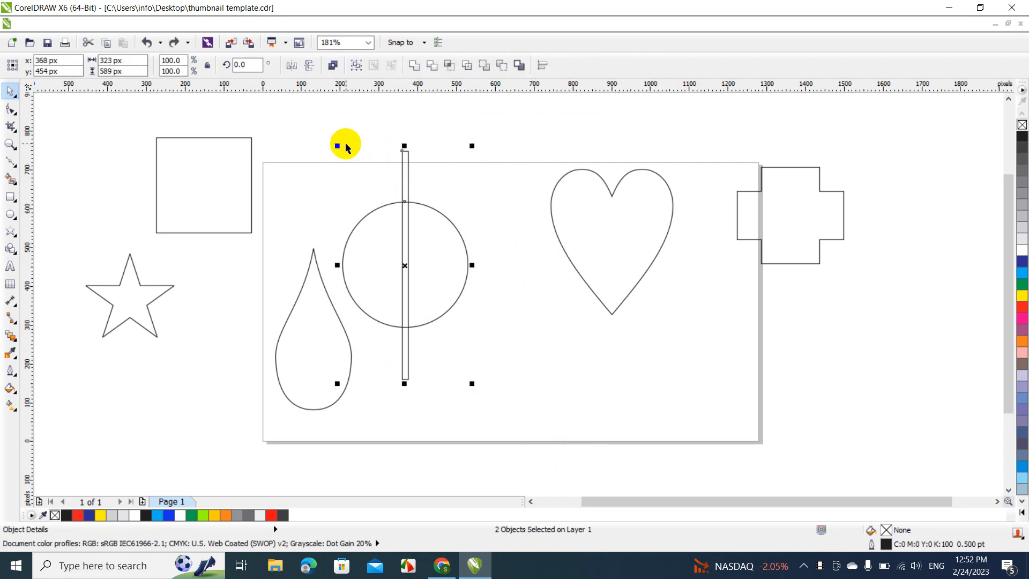
# Step: Weld the narrow rectangle and the circle into a single shape
pyautogui.click(346, 148)
pyautogui.moveTo(321, 127); pyautogui.dragTo(537, 428)
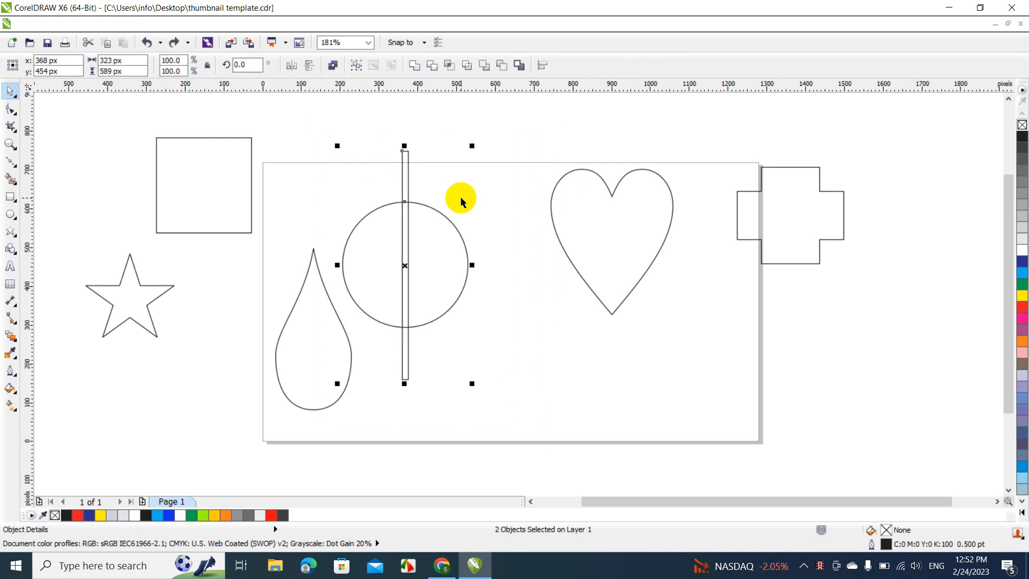
pyautogui.click(415, 66)
pyautogui.click(500, 240)
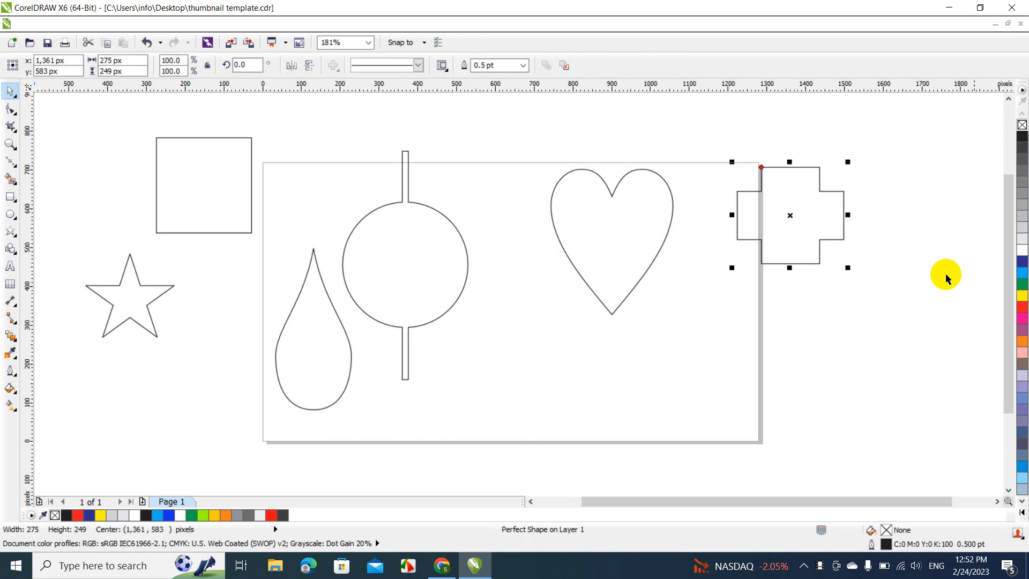
# Step: Fill the cross over the page's right edge with red, and delete it
pyautogui.click(1022, 307)
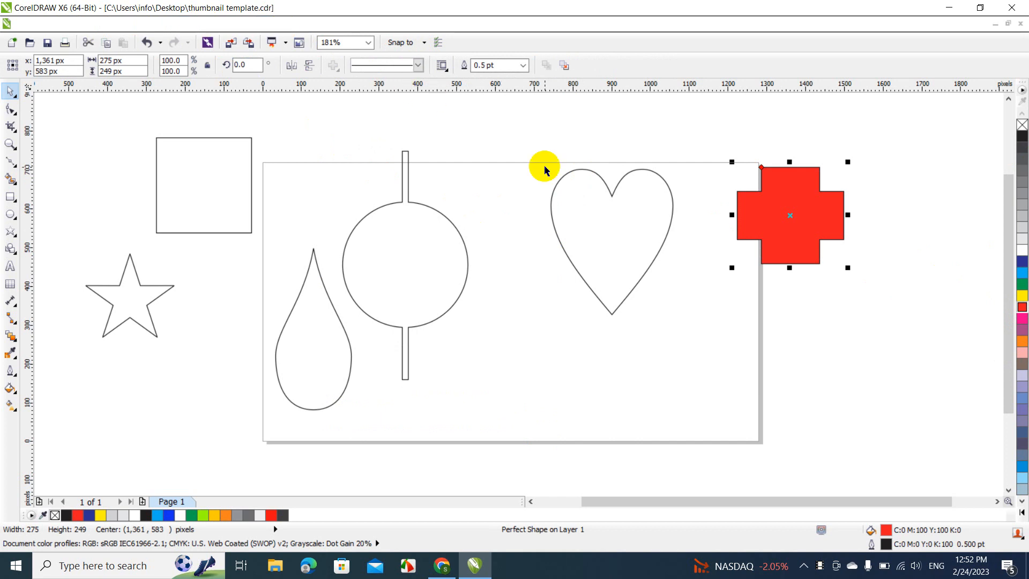
pyautogui.press('Delete')
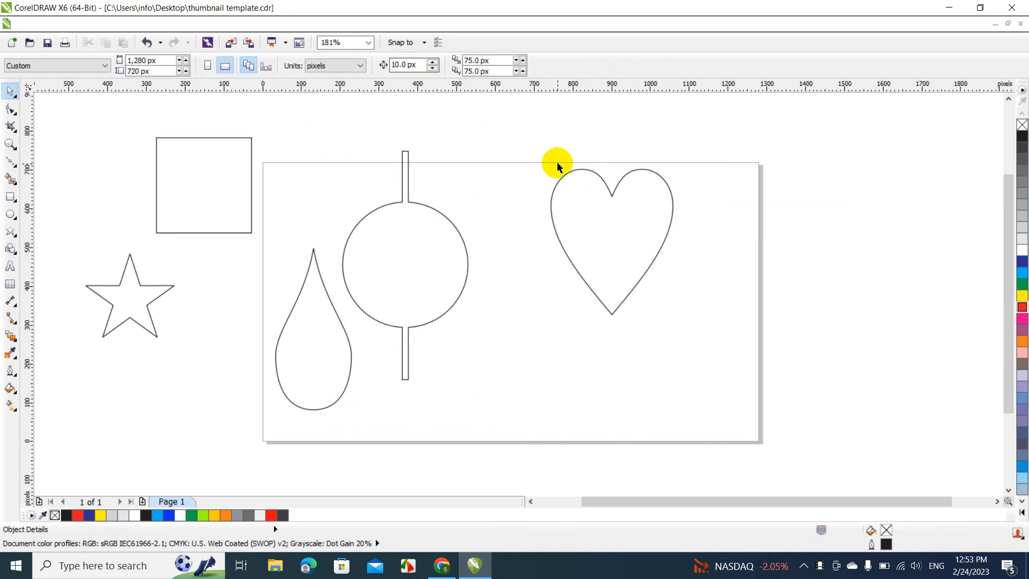
# Step: Shorten the heart from its lower tip to about 289 px high, keeping its width, and deselect it
pyautogui.click(629, 221)
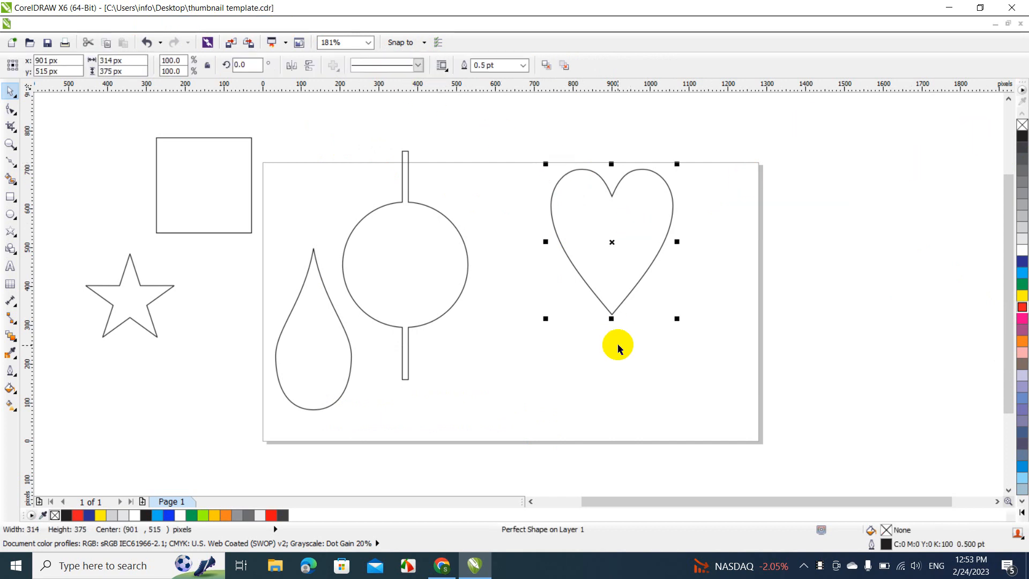
pyautogui.moveTo(611, 320); pyautogui.dragTo(612, 284)
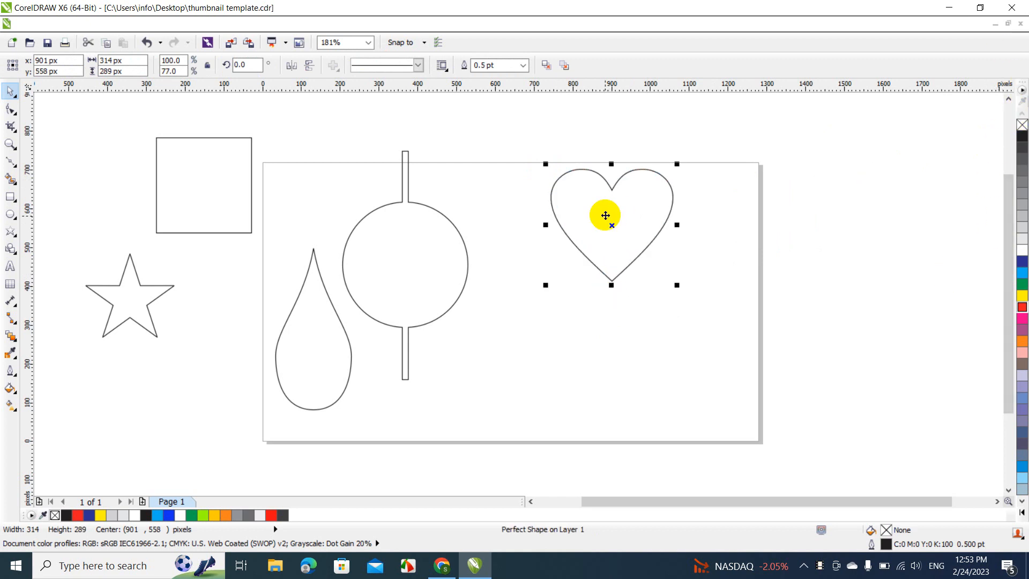
pyautogui.click(477, 207)
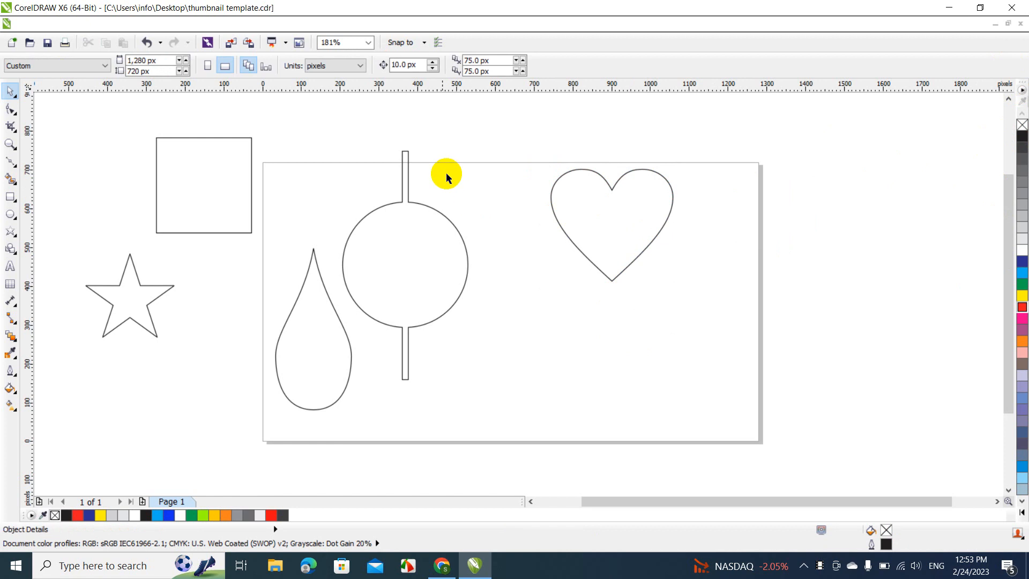
# Step: Open the Contour docker and collapse it
pyautogui.click(366, 24)
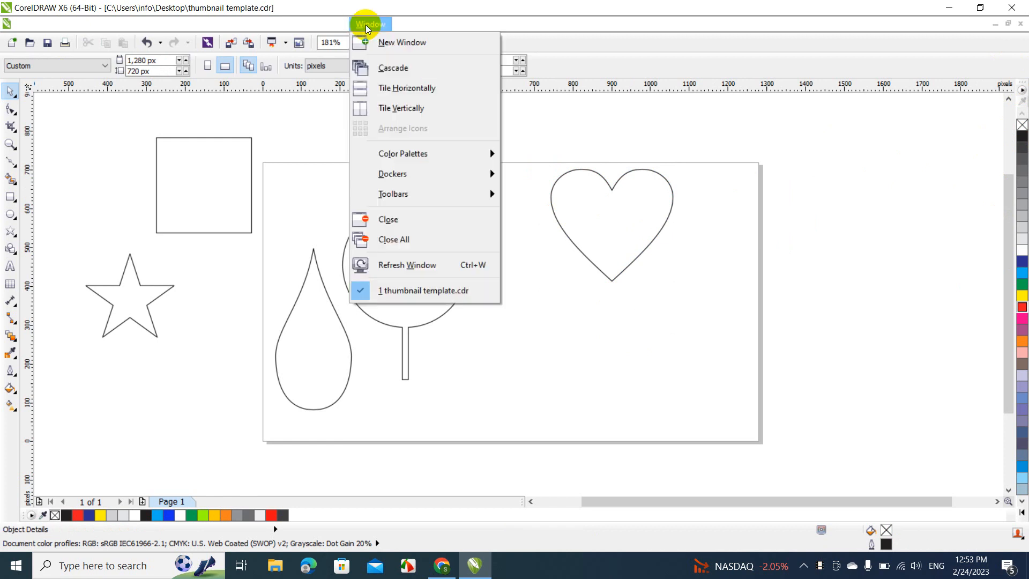
pyautogui.moveTo(379, 177)
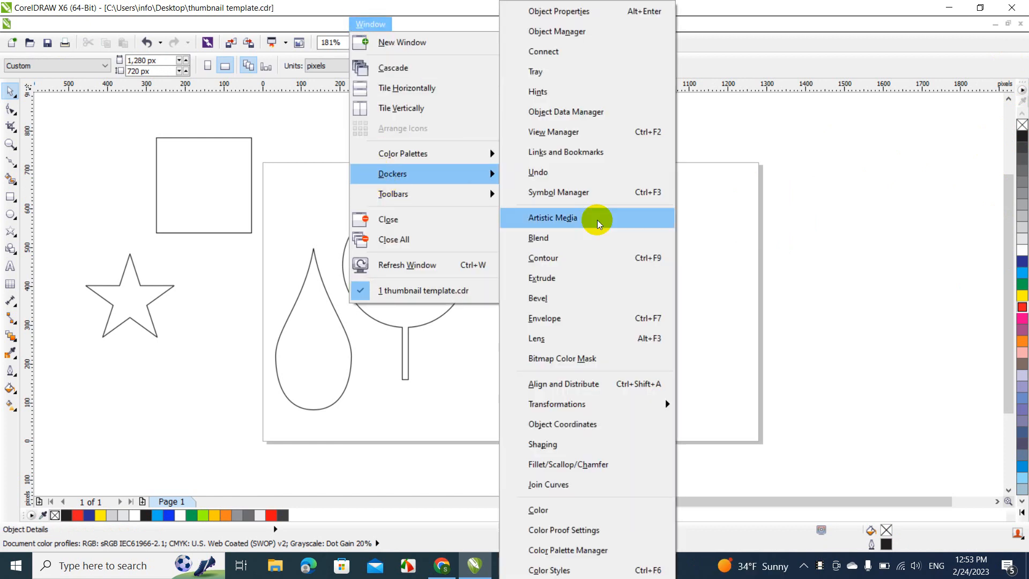
pyautogui.click(560, 256)
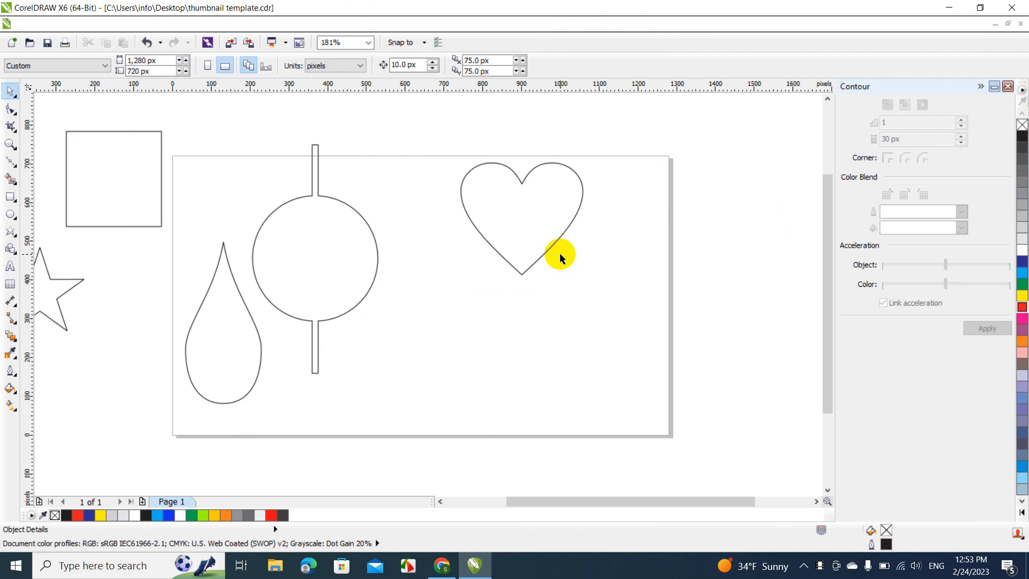
pyautogui.click(980, 88)
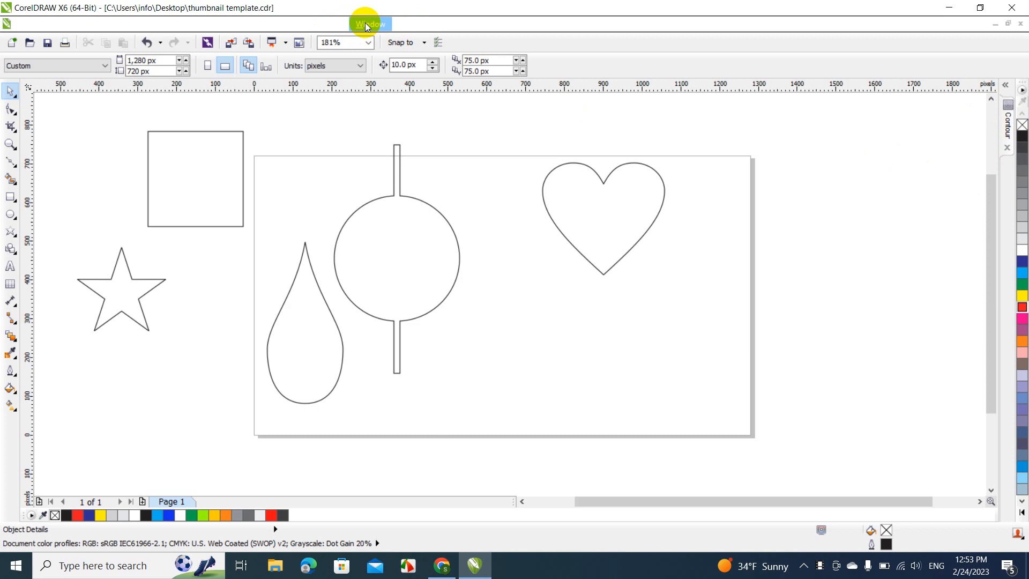
# Step: Open the Envelope docker and collapse it
pyautogui.click(365, 24)
pyautogui.moveTo(385, 172)
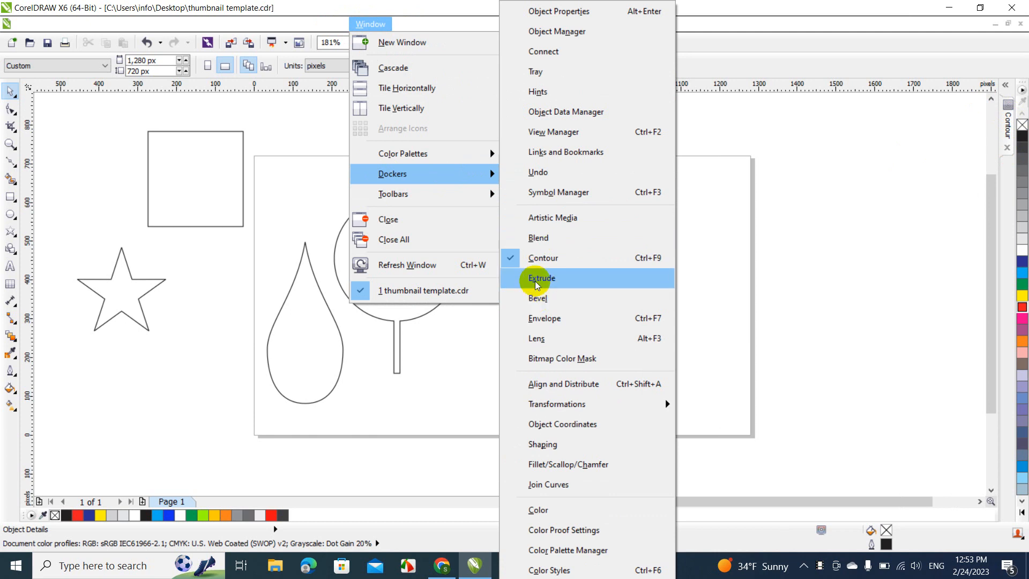
pyautogui.click(540, 323)
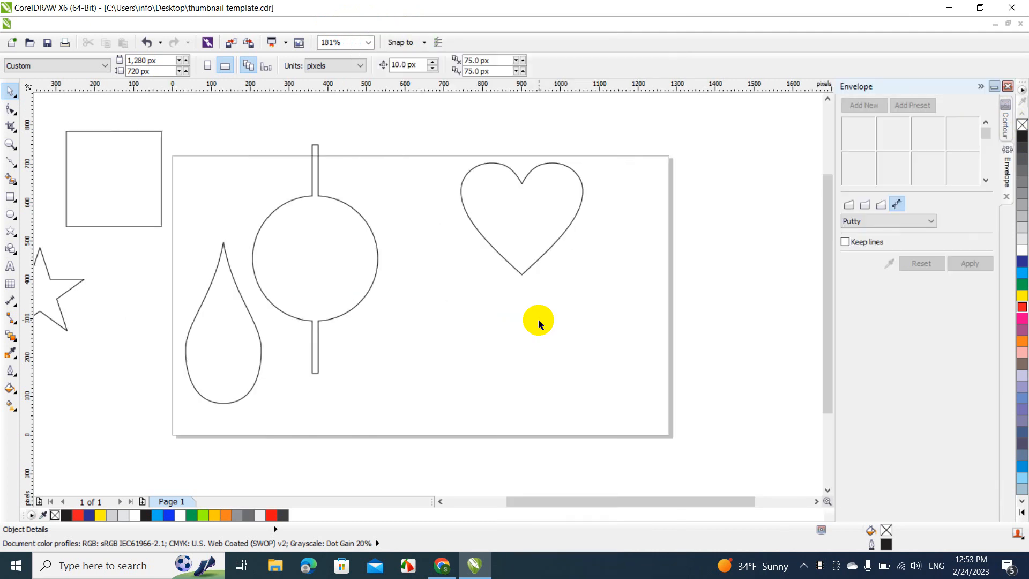
pyautogui.click(979, 87)
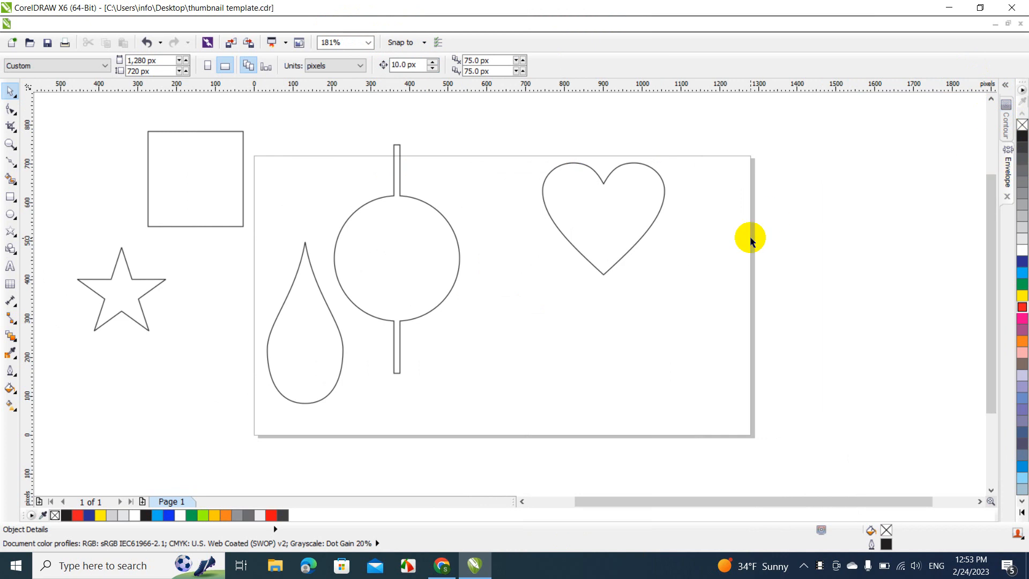
# Step: Shorten the teardrop to about 300 px high and move it to the right side of the heart
pyautogui.moveTo(323, 370)
pyautogui.mouseDown()
pyautogui.moveTo(310, 418)
pyautogui.moveTo(311, 374)
pyautogui.mouseUp()
pyautogui.moveTo(292, 411); pyautogui.dragTo(293, 365)
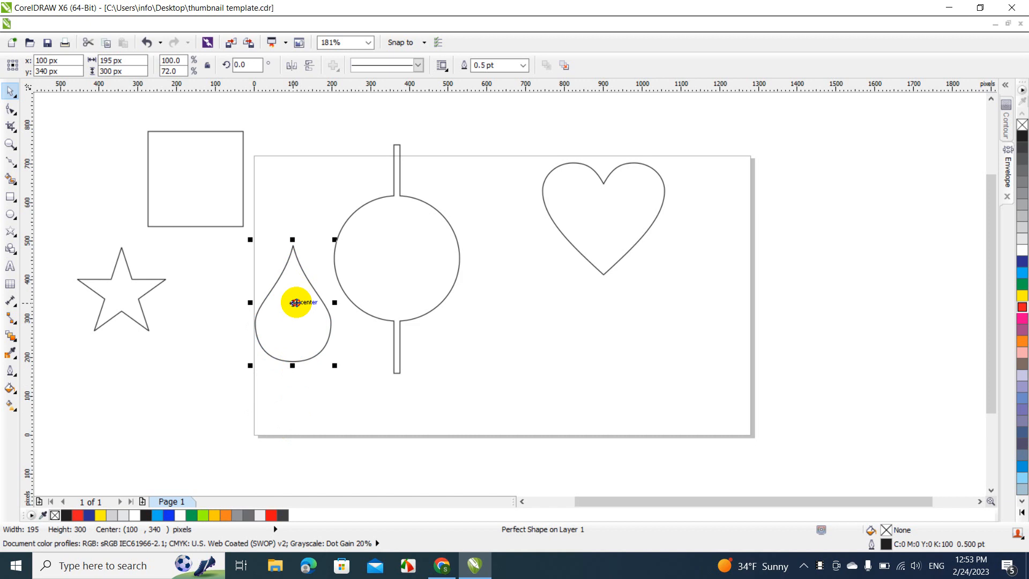
pyautogui.moveTo(296, 303); pyautogui.dragTo(692, 243)
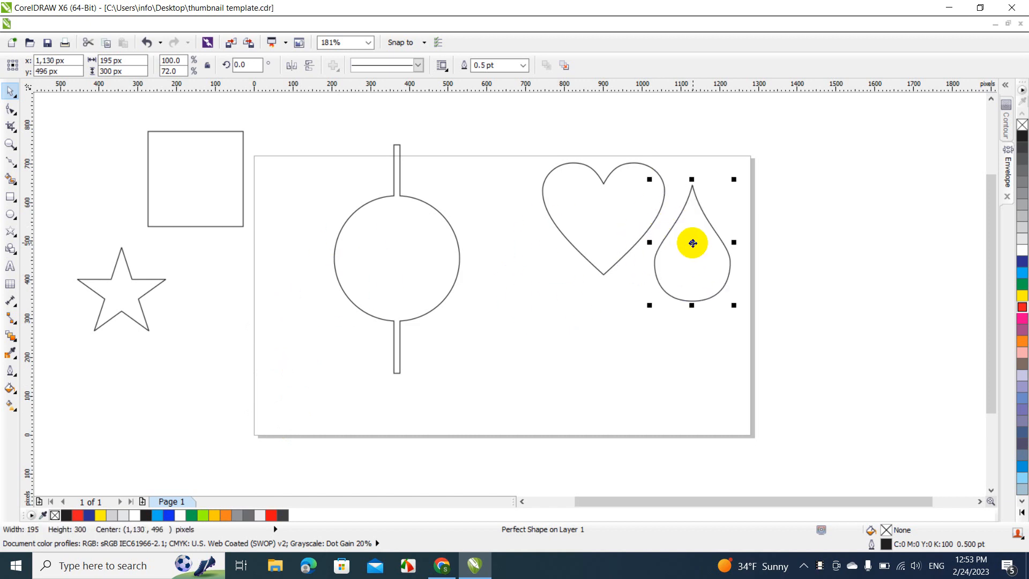
pyautogui.click(739, 214)
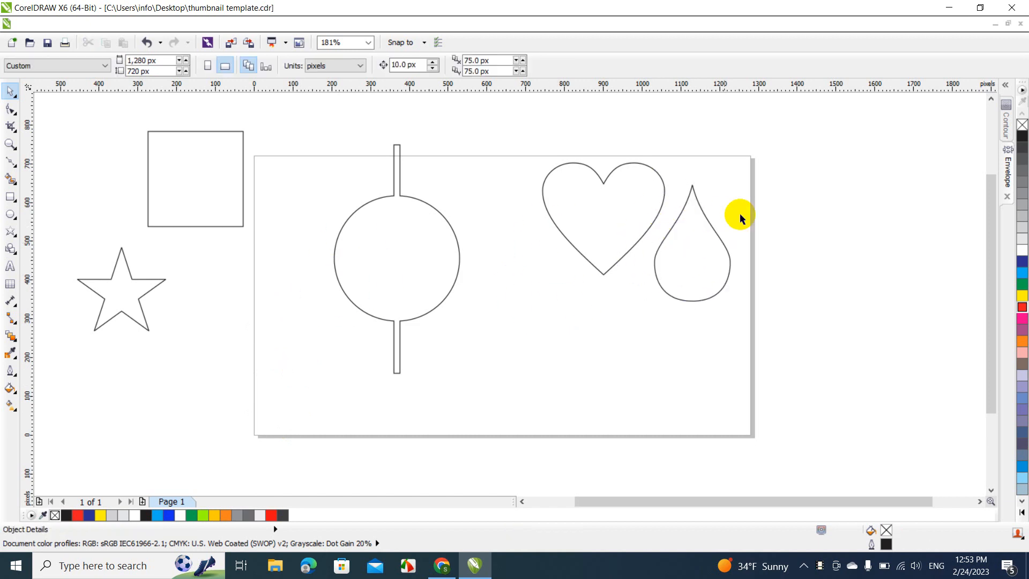
# Step: Reposition the teardrop slightly down and to the left, beside the heart's lower tip, and deselect it
pyautogui.click(691, 250)
pyautogui.moveTo(689, 241); pyautogui.dragTo(670, 284)
pyautogui.click(710, 234)
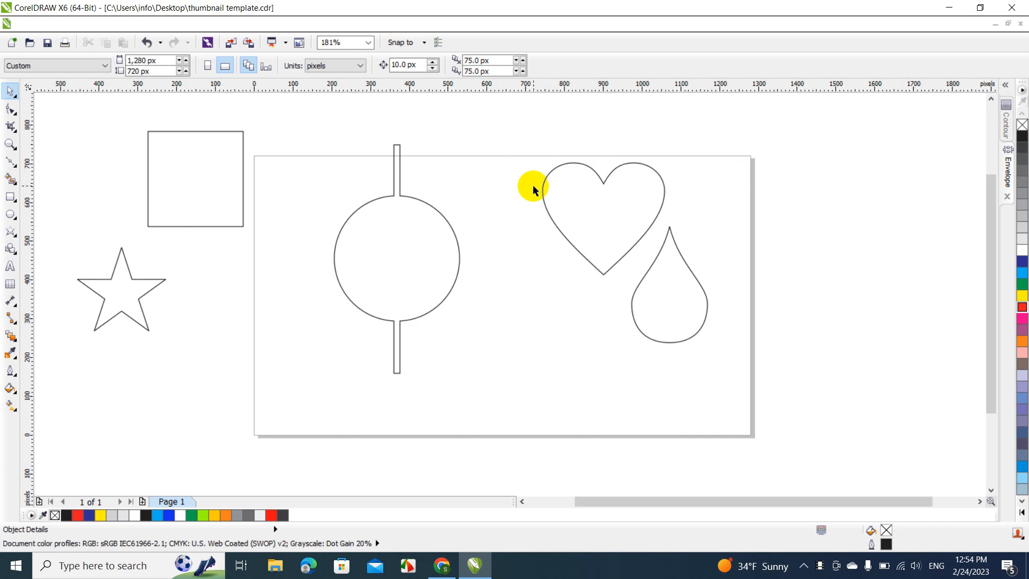
# Step: Move the welded circle shape to the page's lower-left corner and scale it proportionally to about 231 by 421 px
pyautogui.moveTo(384, 264); pyautogui.dragTo(298, 337)
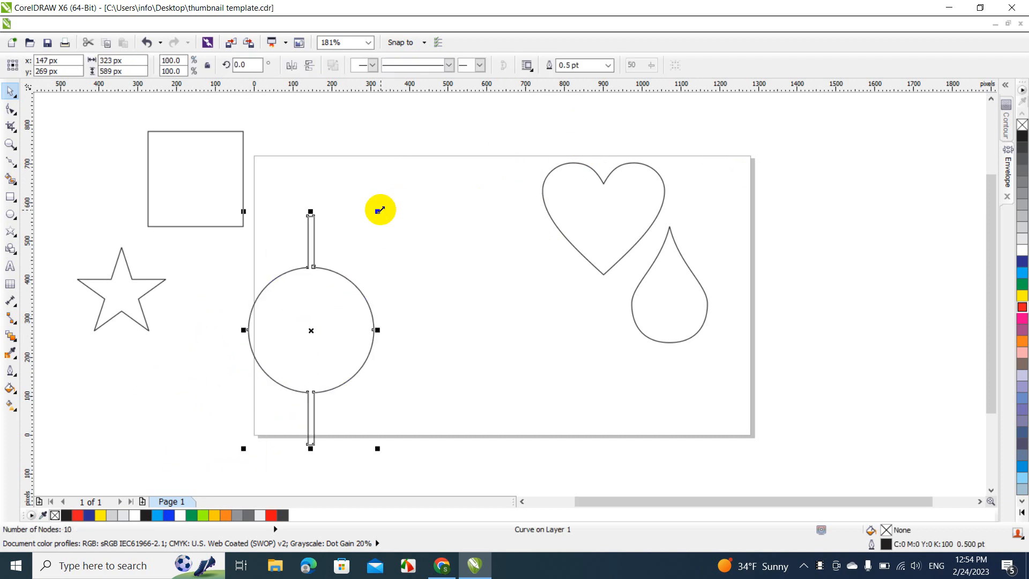
pyautogui.moveTo(379, 210); pyautogui.dragTo(342, 275)
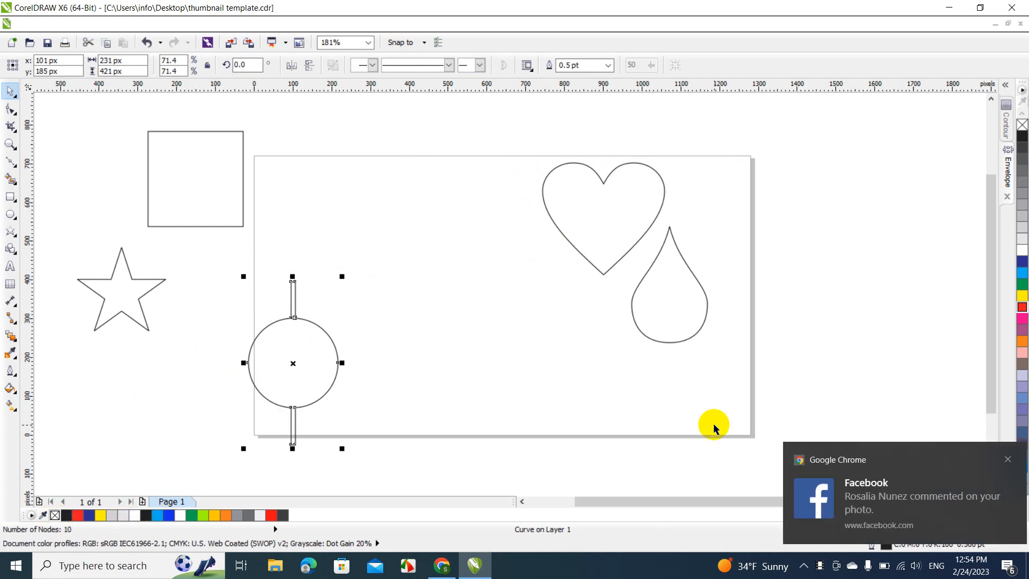
pyautogui.click(1000, 457)
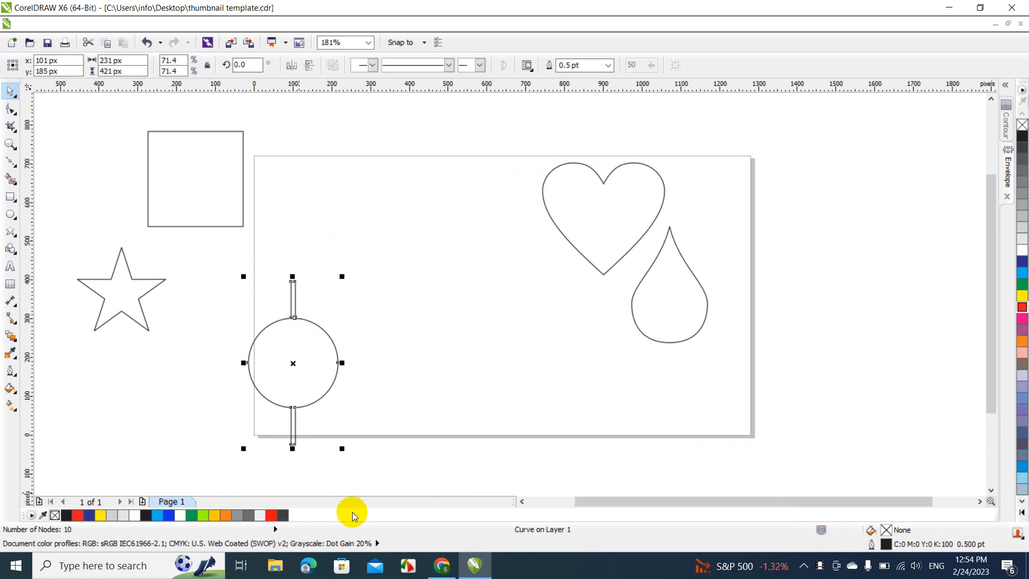
pyautogui.click(485, 276)
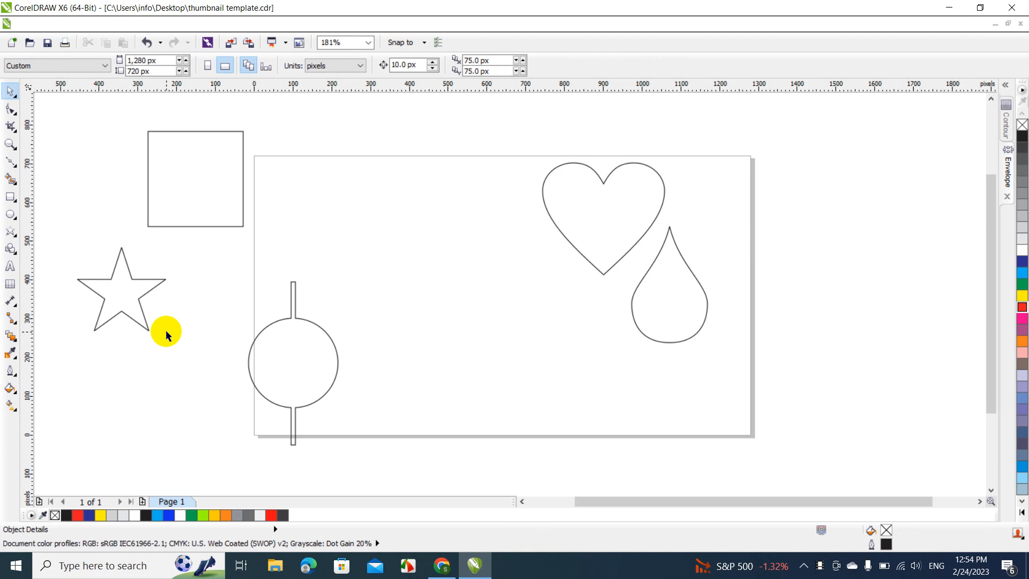
# Step: Draw a table with 3 rows and 4 columns, about 295 by 444 px, in the middle of the page and delete it
pyautogui.click(10, 284)
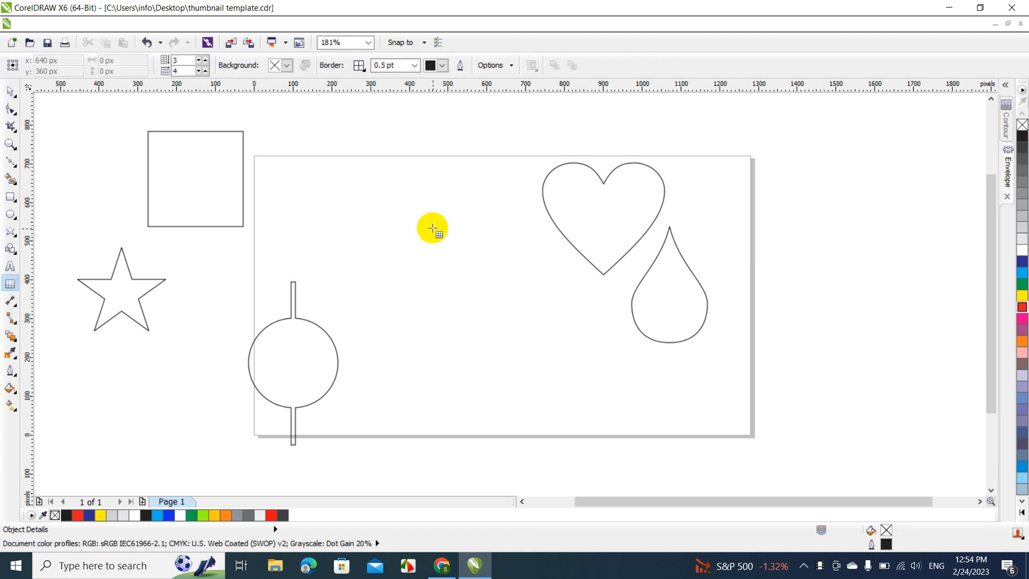
pyautogui.moveTo(431, 227); pyautogui.dragTo(546, 401)
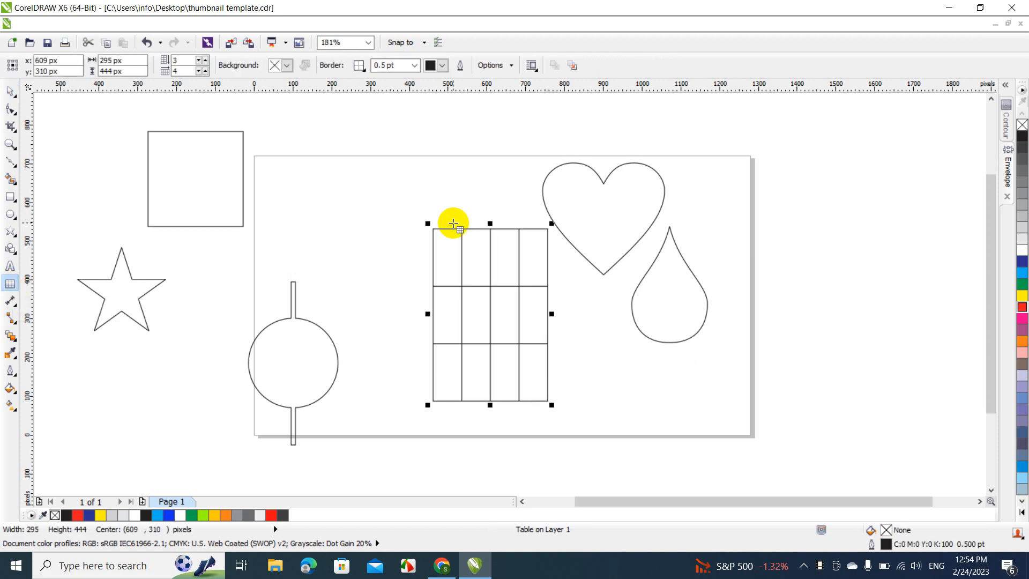
pyautogui.click(6, 93)
pyautogui.press('Delete')
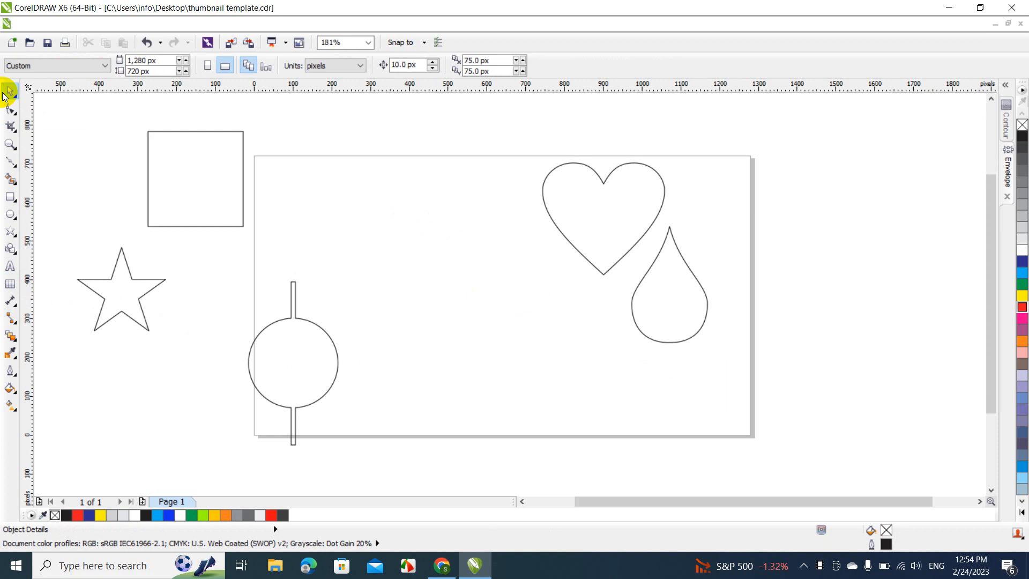
# Step: Add the artistic text FONTS in the middle of the page and set its font to Exo
pyautogui.click(11, 267)
pyautogui.click(437, 338)
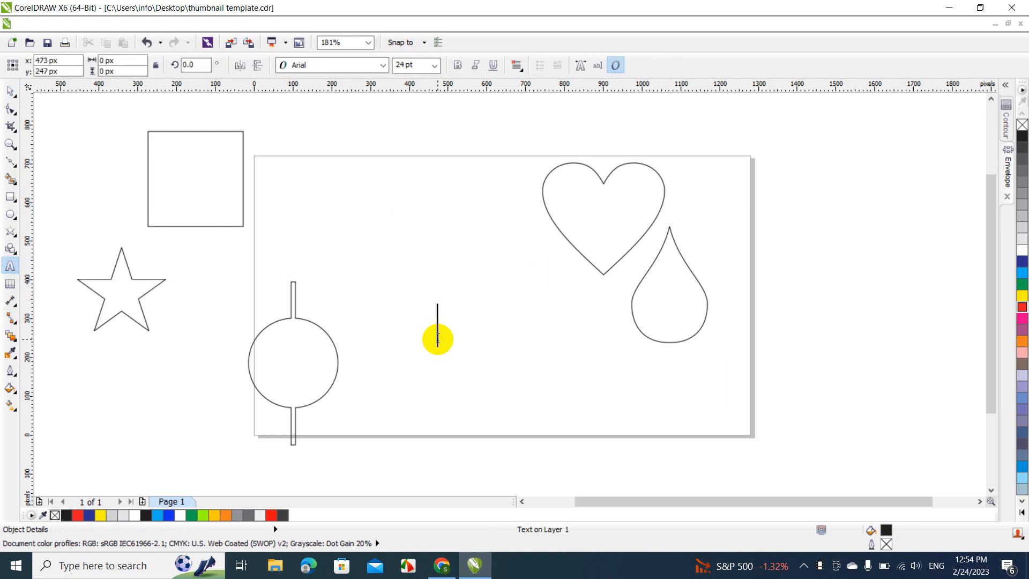
pyautogui.write('FONTS')
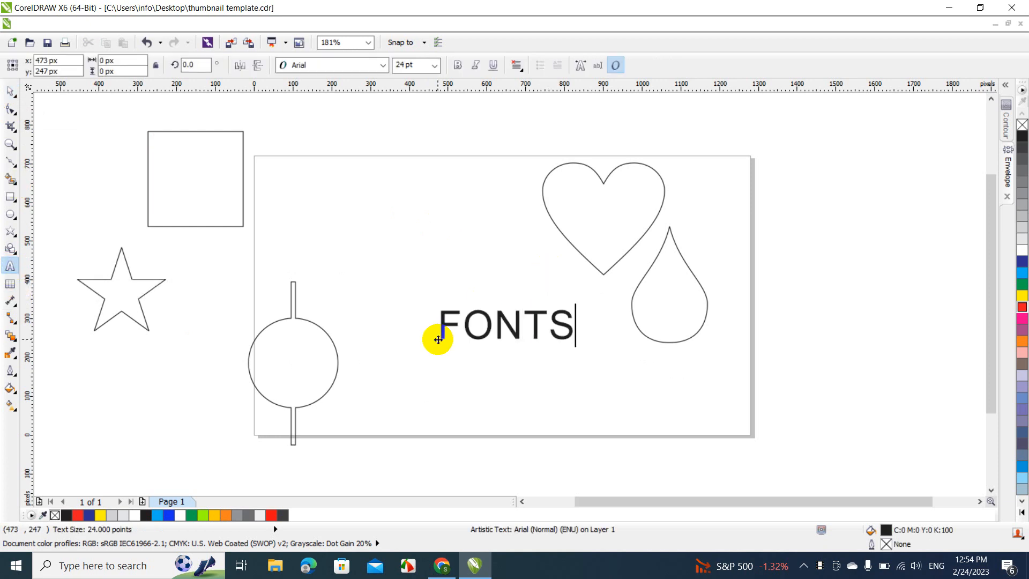
pyautogui.click(10, 91)
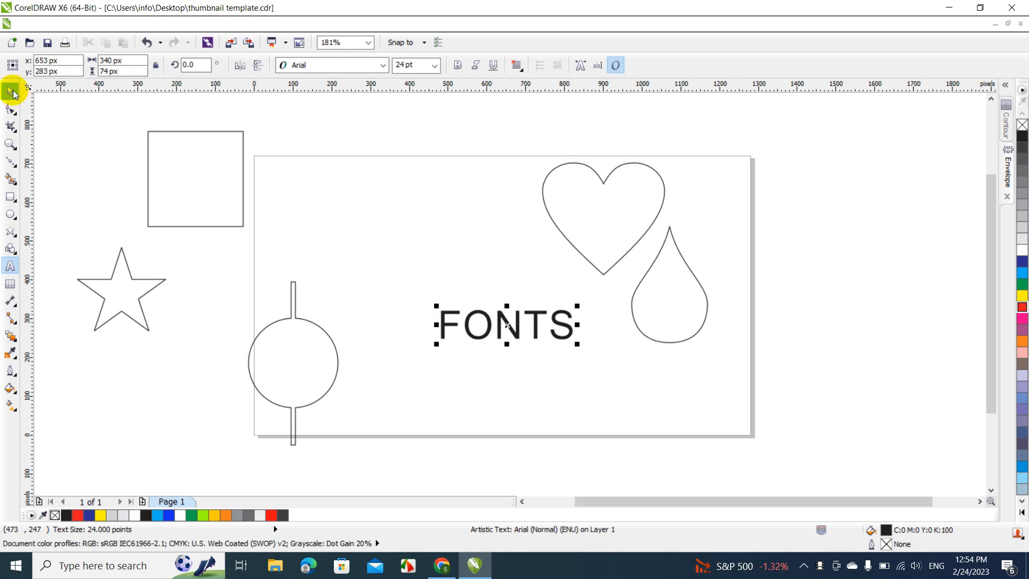
pyautogui.click(336, 64)
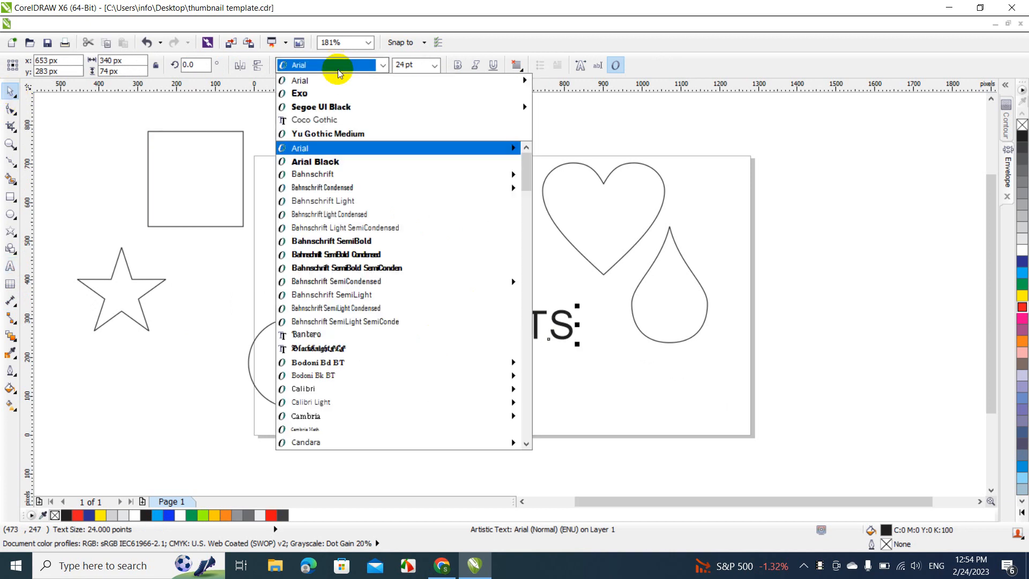
pyautogui.click(321, 92)
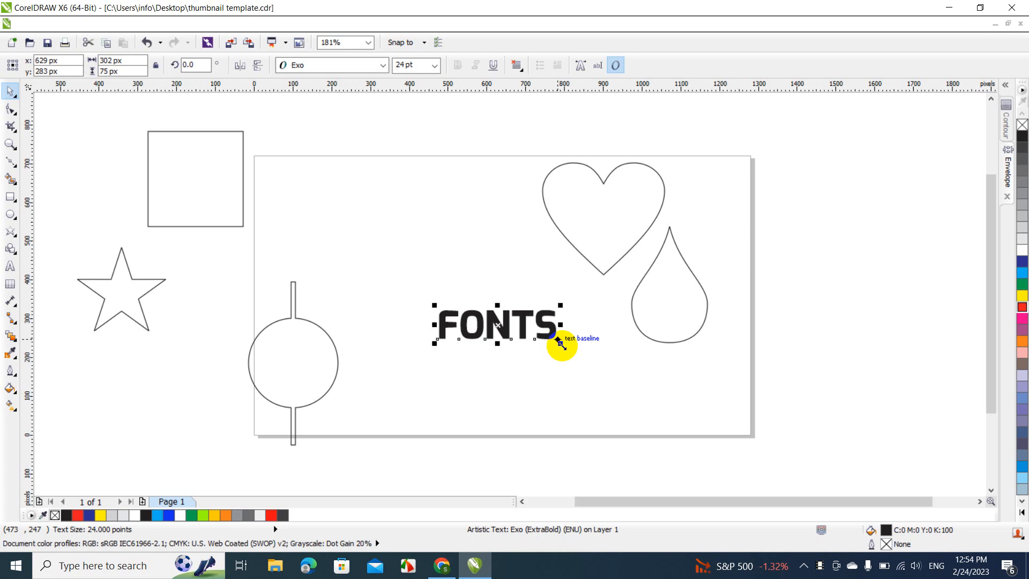
# Step: Scale the FONTS text proportionally to about 536 by 133 px and move it to the page's lower edge
pyautogui.moveTo(560, 343); pyautogui.dragTo(651, 365)
pyautogui.moveTo(543, 335); pyautogui.dragTo(490, 404)
pyautogui.click(524, 333)
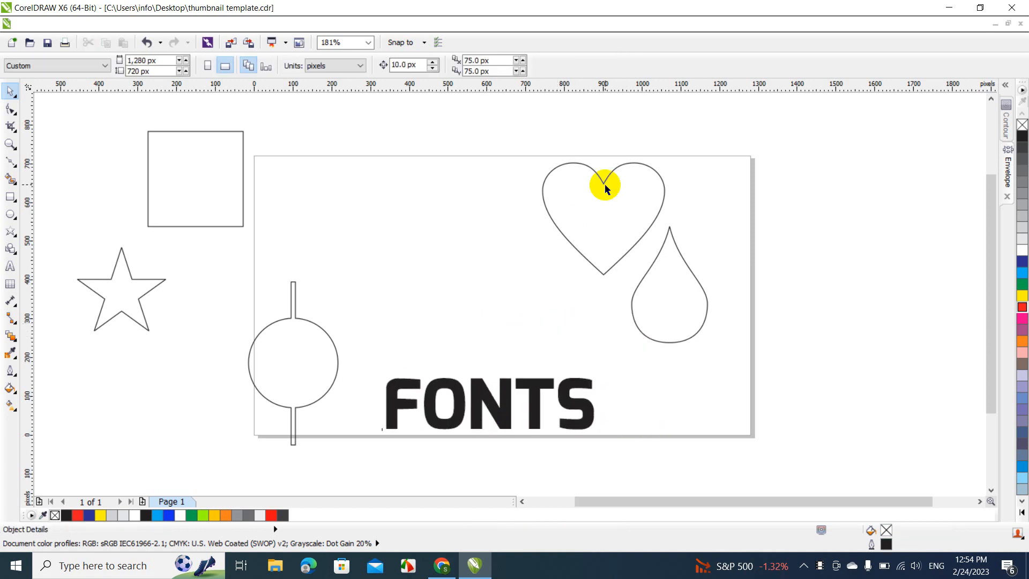
# Step: Delete the heart, the teardrop, the welded circle shape, the square and the star
pyautogui.click(604, 184)
pyautogui.press('Delete')
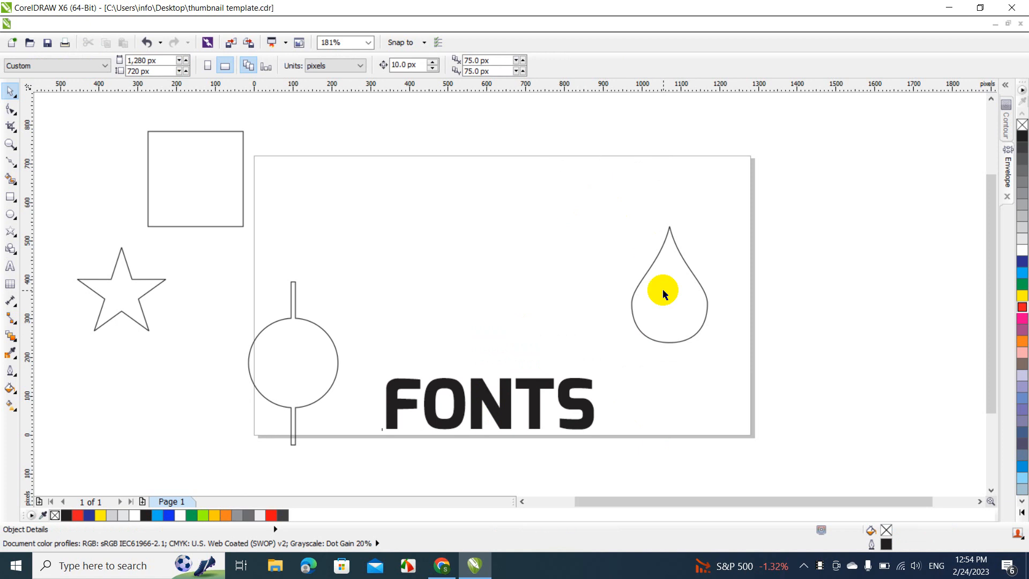
pyautogui.click(662, 290)
pyautogui.press('Delete')
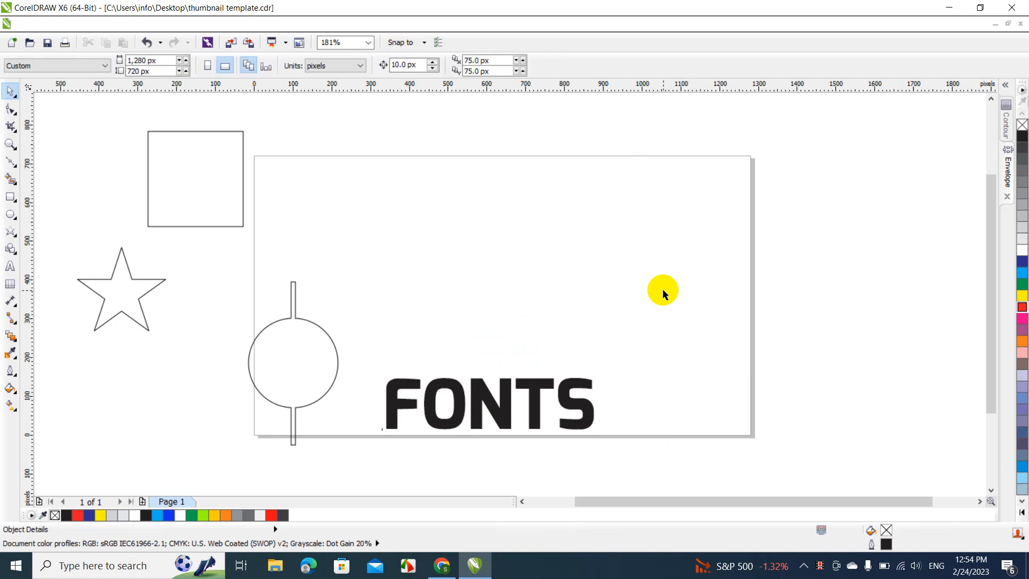
pyautogui.click(315, 382)
pyautogui.press('Delete')
pyautogui.click(203, 160)
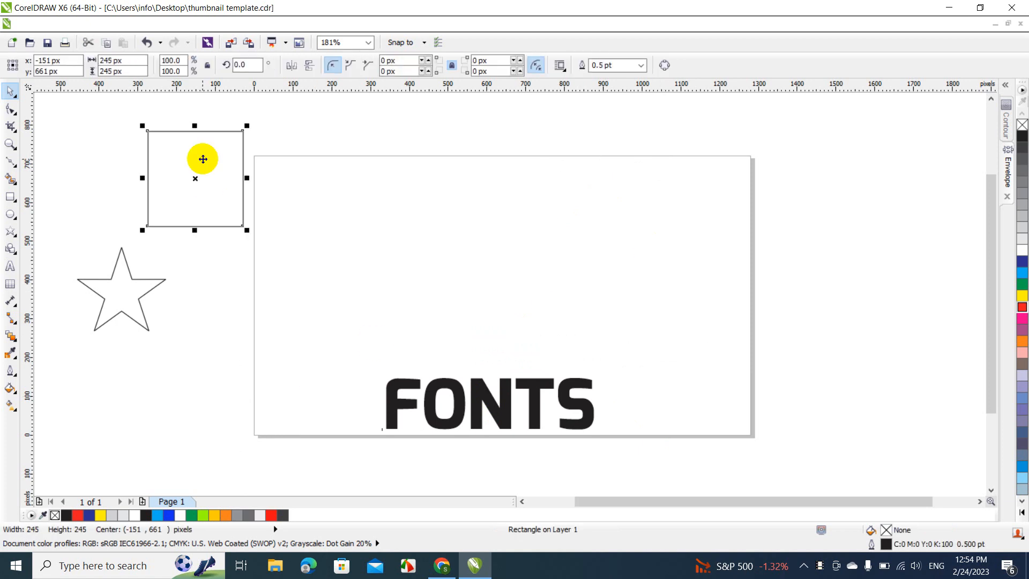
pyautogui.press('Delete')
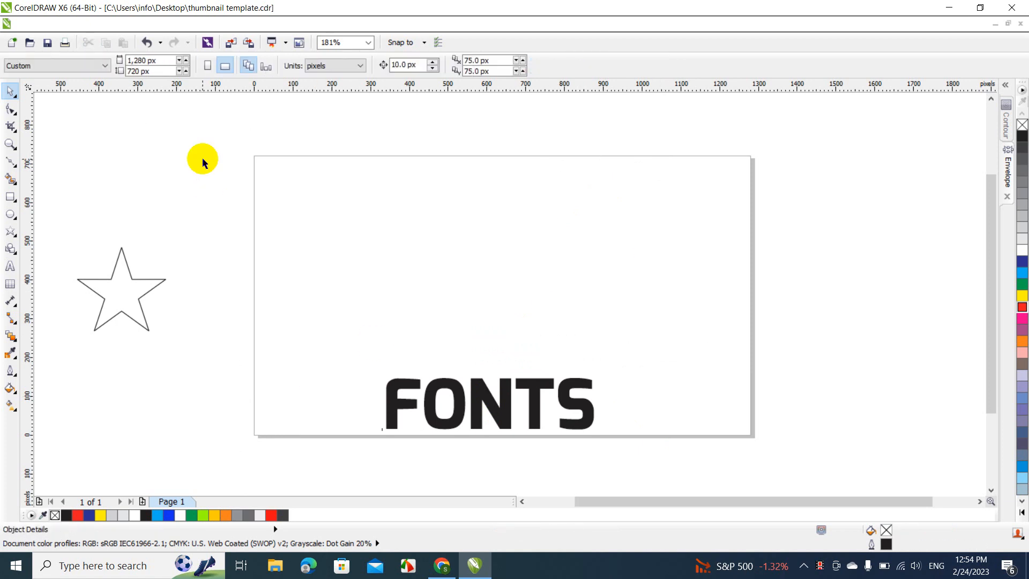
pyautogui.click(121, 286)
pyautogui.press('Delete')
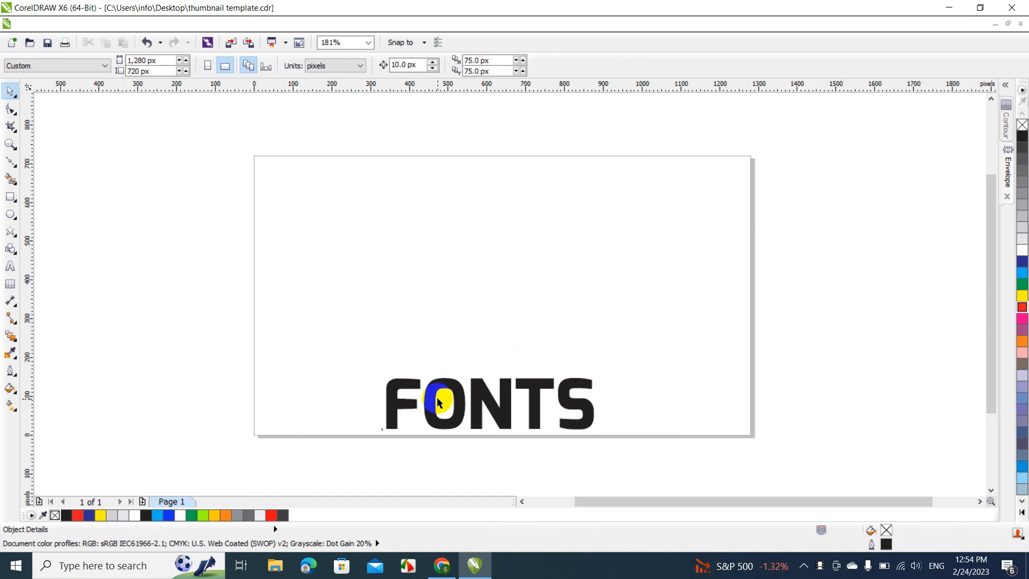
# Step: Move the FONTS text up from the page's lower edge to about x 592, y 261 px and deselect it
pyautogui.click(481, 405)
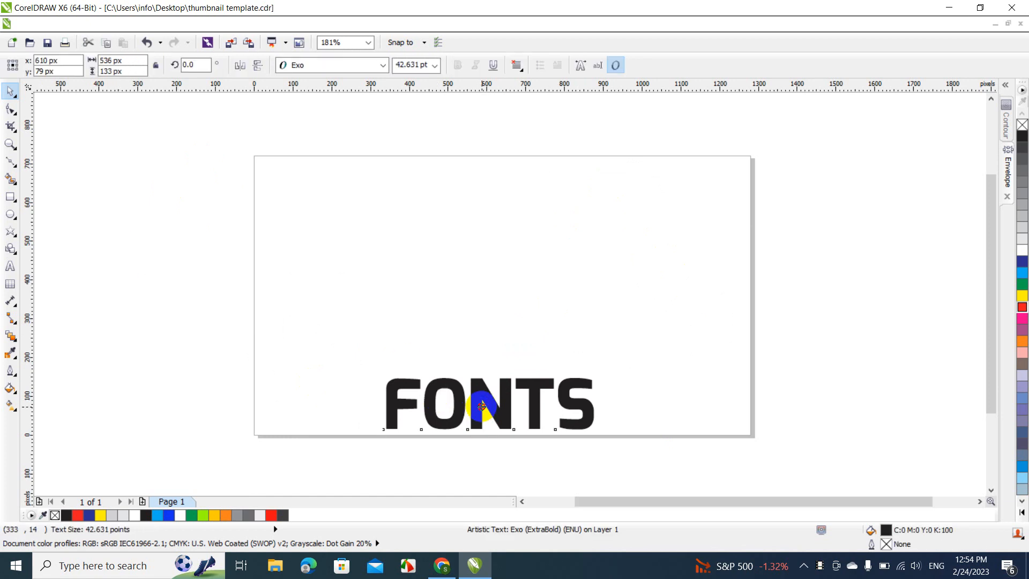
pyautogui.moveTo(481, 405); pyautogui.dragTo(480, 335)
pyautogui.click(390, 264)
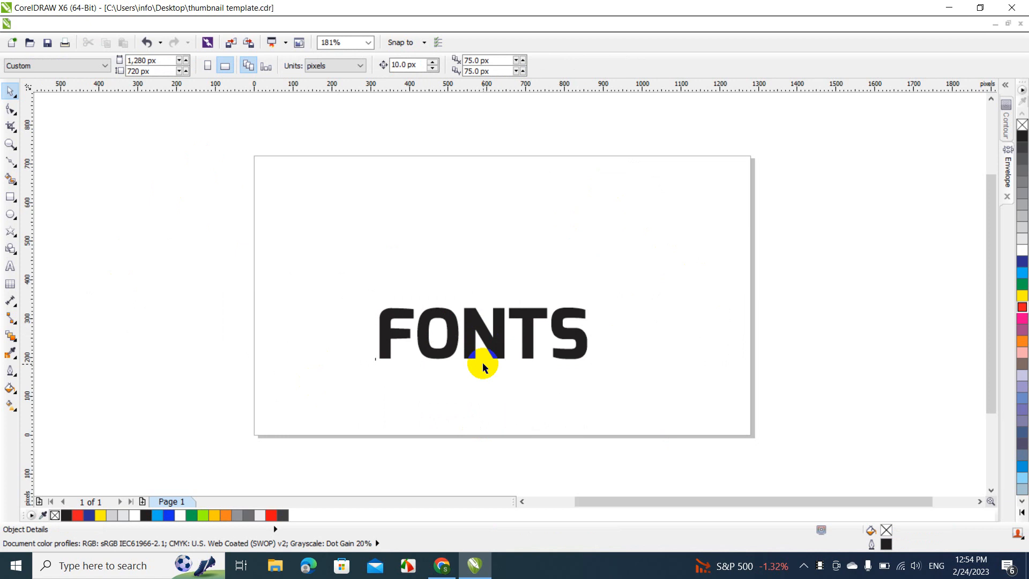
# Step: Rotate the FONTS text by 90 degrees
pyautogui.click(490, 320)
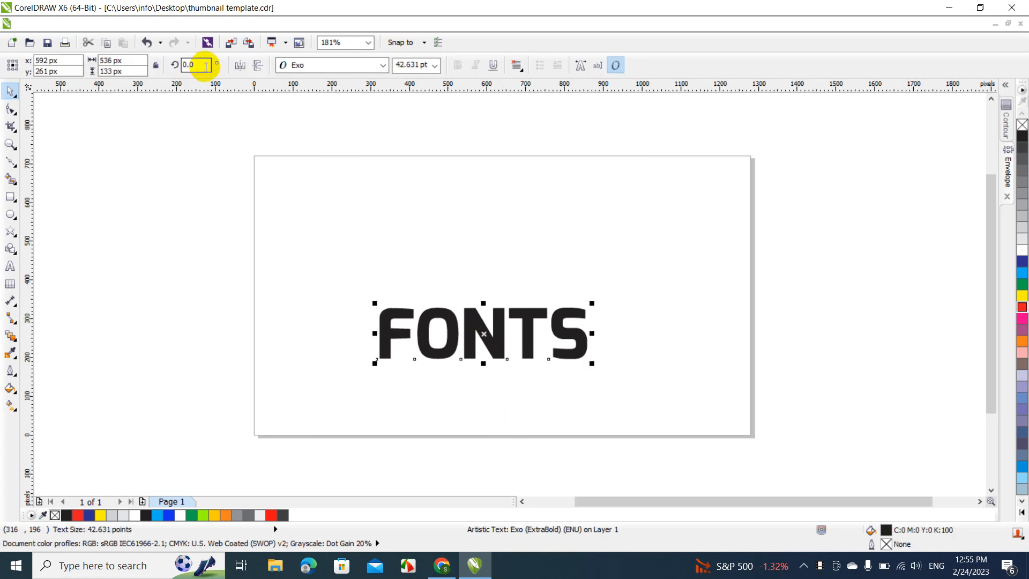
pyautogui.click(183, 65)
pyautogui.write('90')
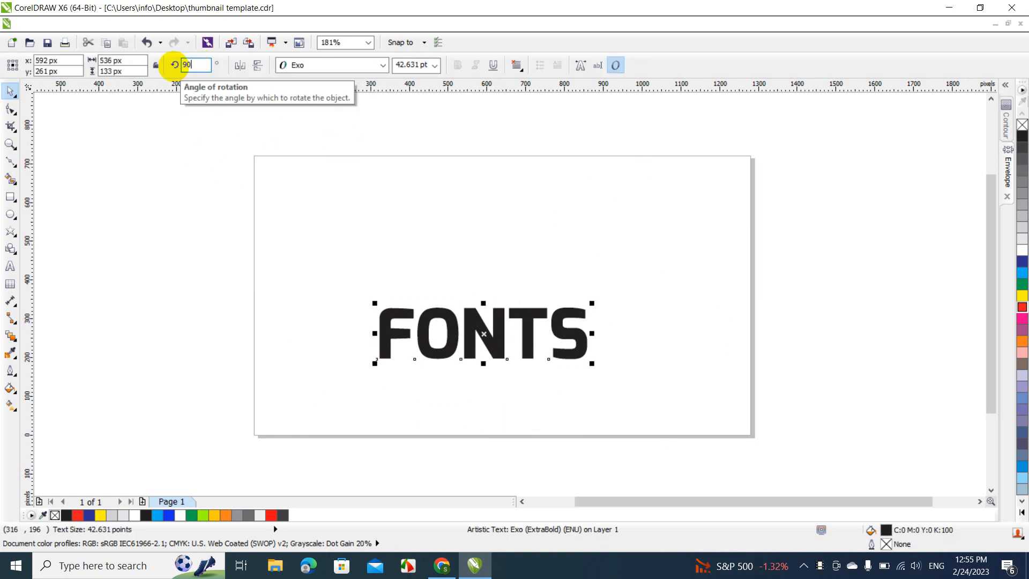
pyautogui.press('Return')
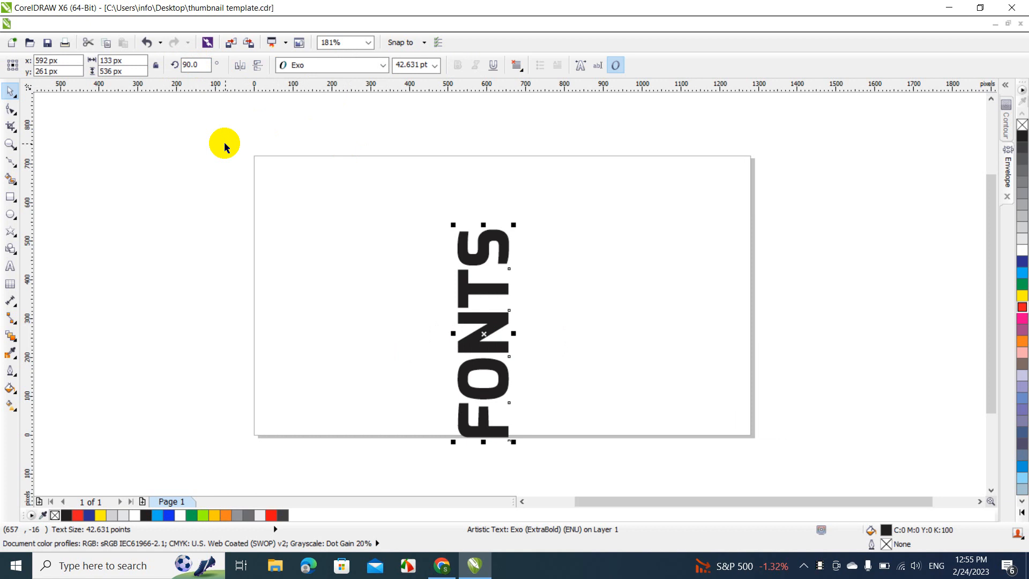
# Step: Undo the text's rotation, redo it, undo it once more and deselect the text
pyautogui.hotkey('ctrl', 'z')
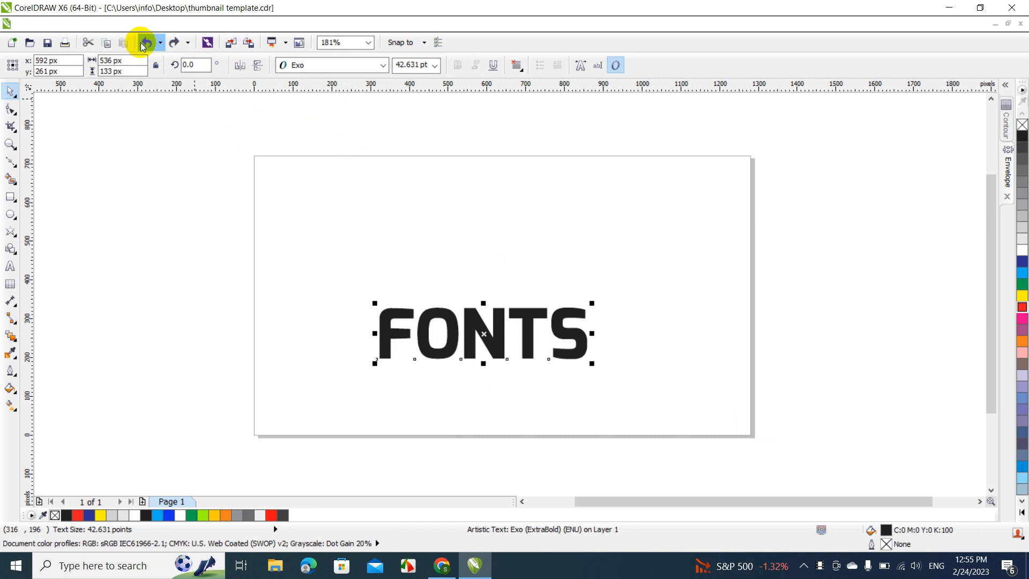
pyautogui.click(174, 45)
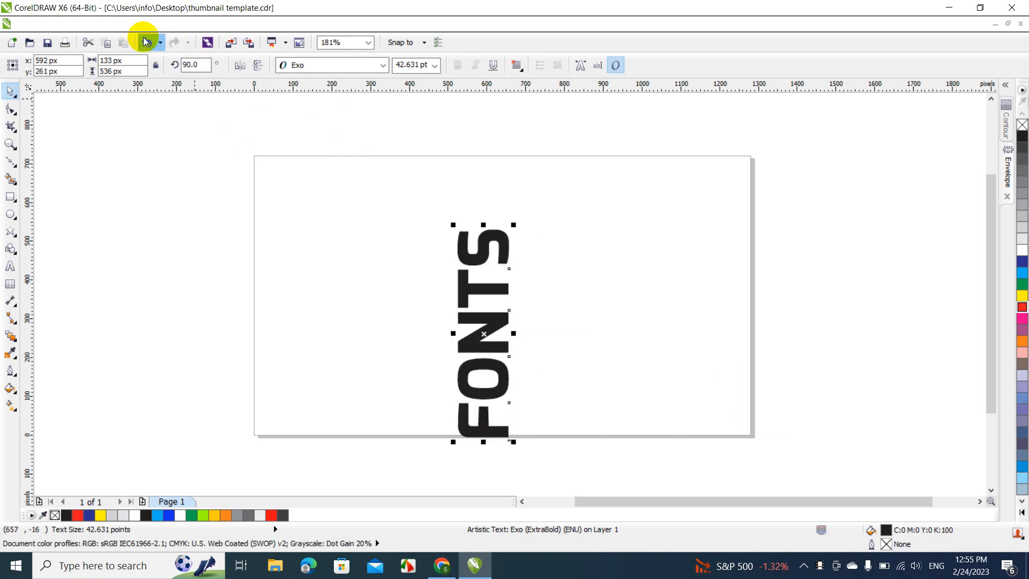
pyautogui.click(148, 43)
pyautogui.click(282, 195)
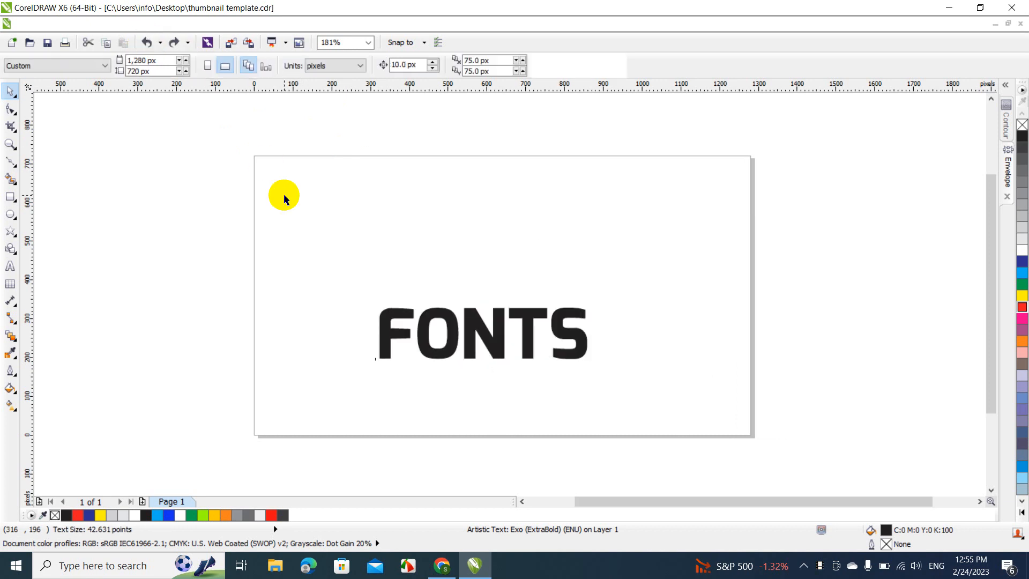
# Step: Set the zoom level of the drawing to 100%
pyautogui.click(369, 43)
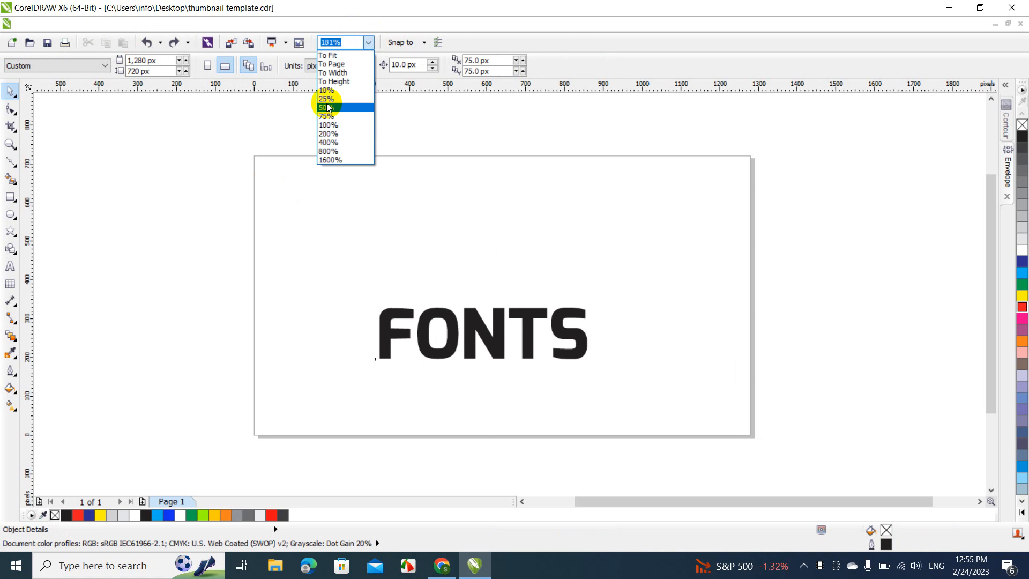
pyautogui.click(325, 126)
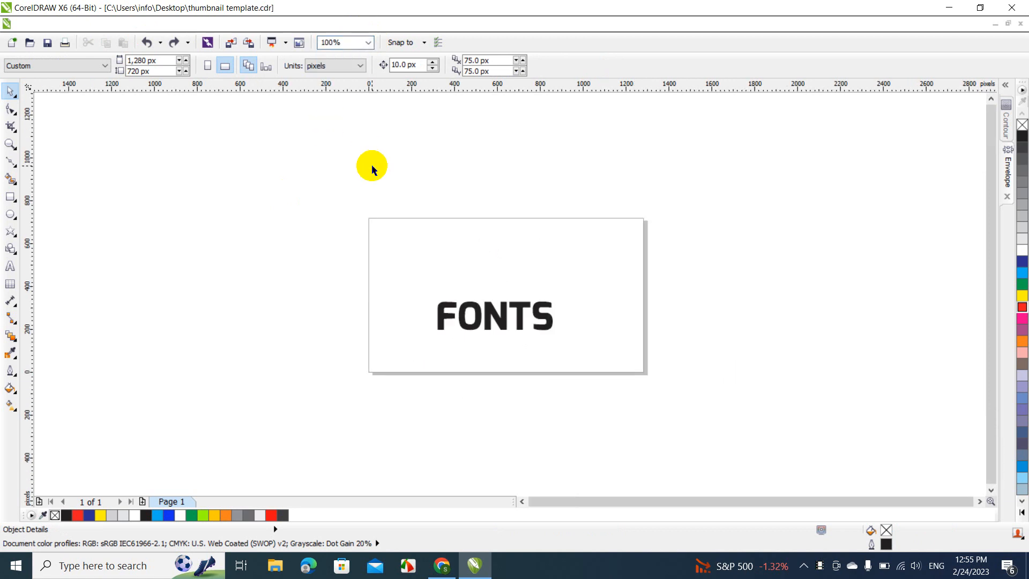
# Step: Switch the document units to inches and back to pixels
pyautogui.click(358, 66)
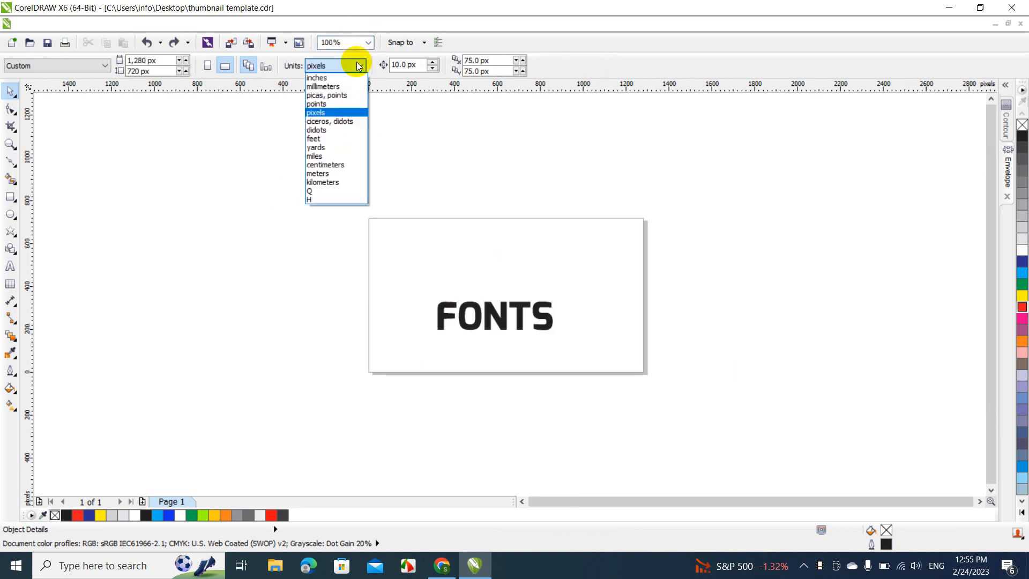
pyautogui.click(320, 78)
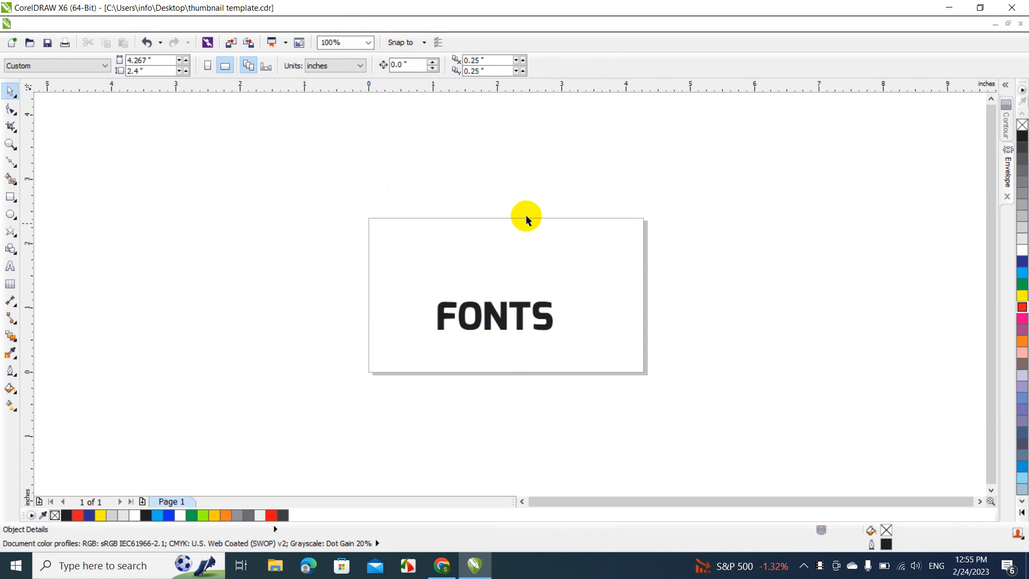
pyautogui.click(352, 67)
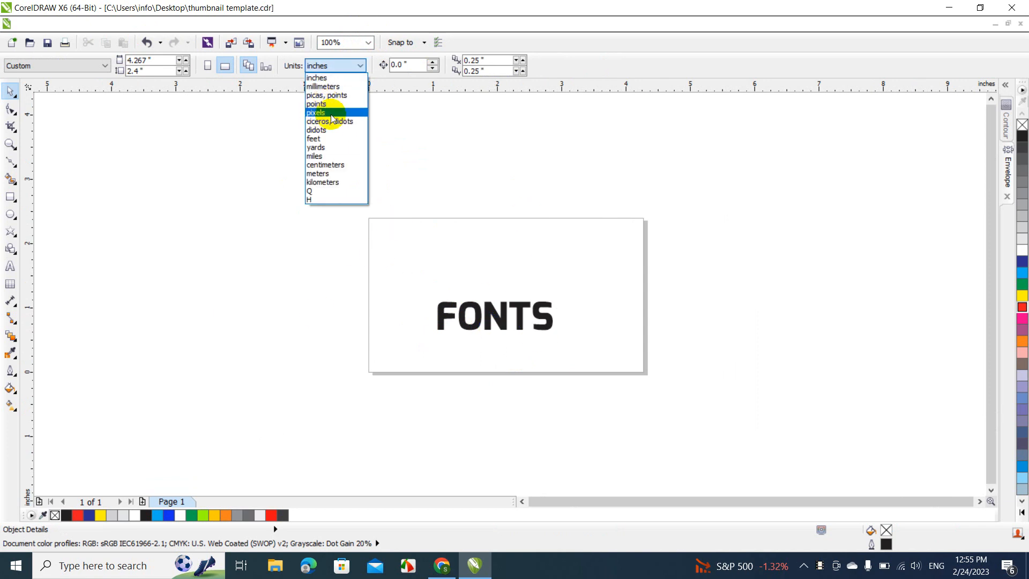
pyautogui.click(310, 115)
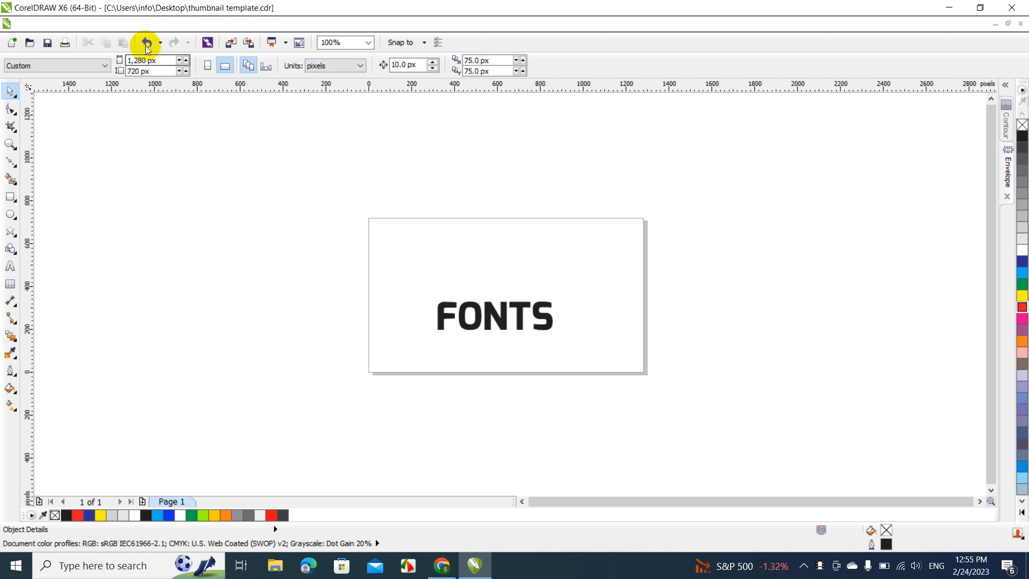
pyautogui.click(24, 23)
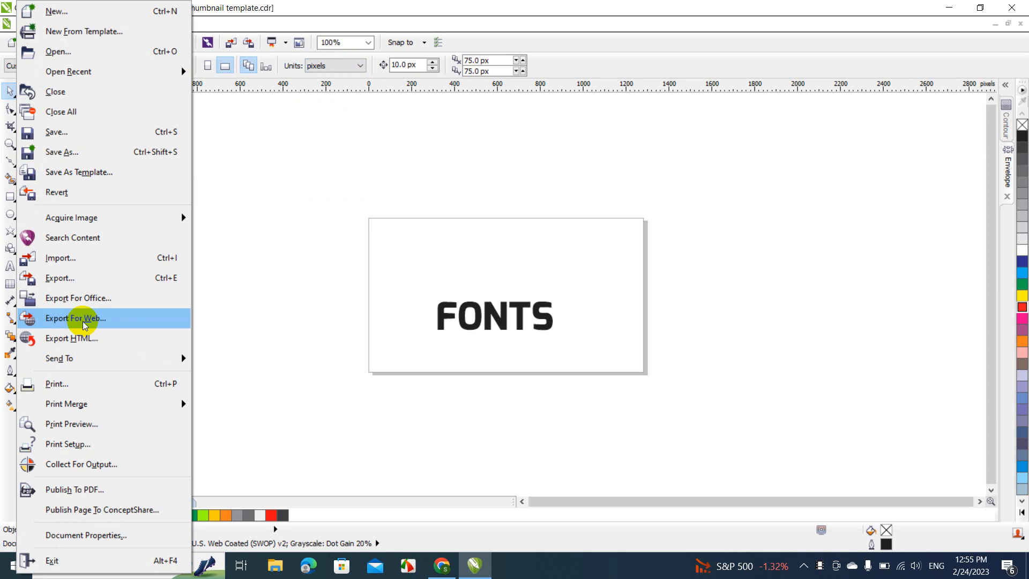
pyautogui.click(265, 208)
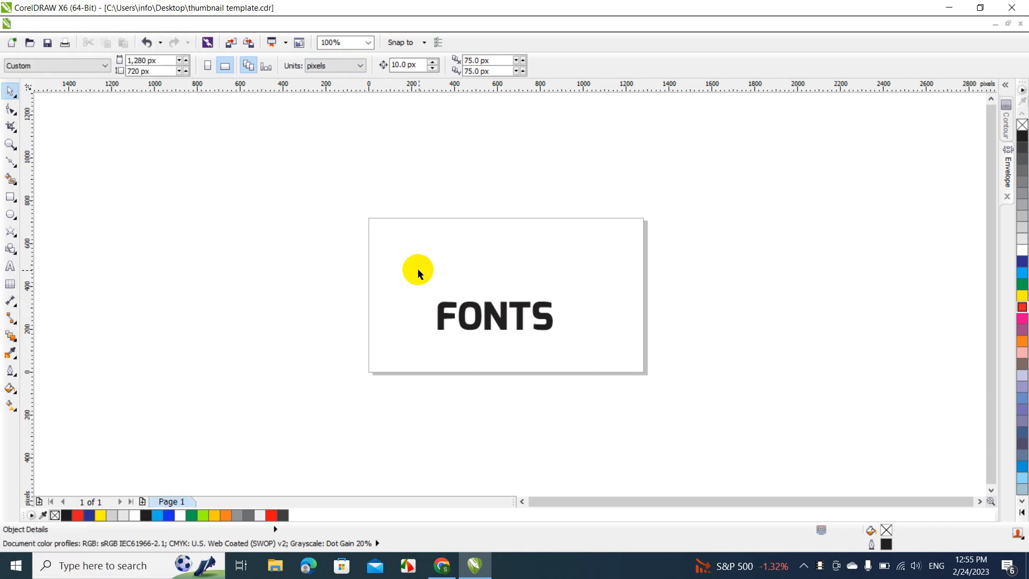
# Step: Enlarge the FONTS text proportionally to about 806 by 200 px and deselect it
pyautogui.click(444, 324)
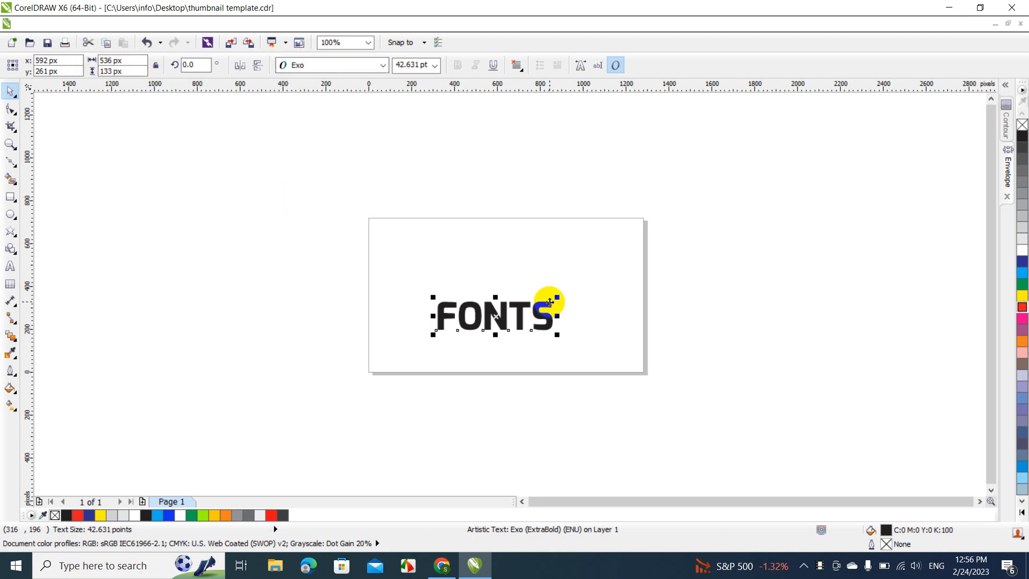
pyautogui.moveTo(557, 296); pyautogui.dragTo(614, 265)
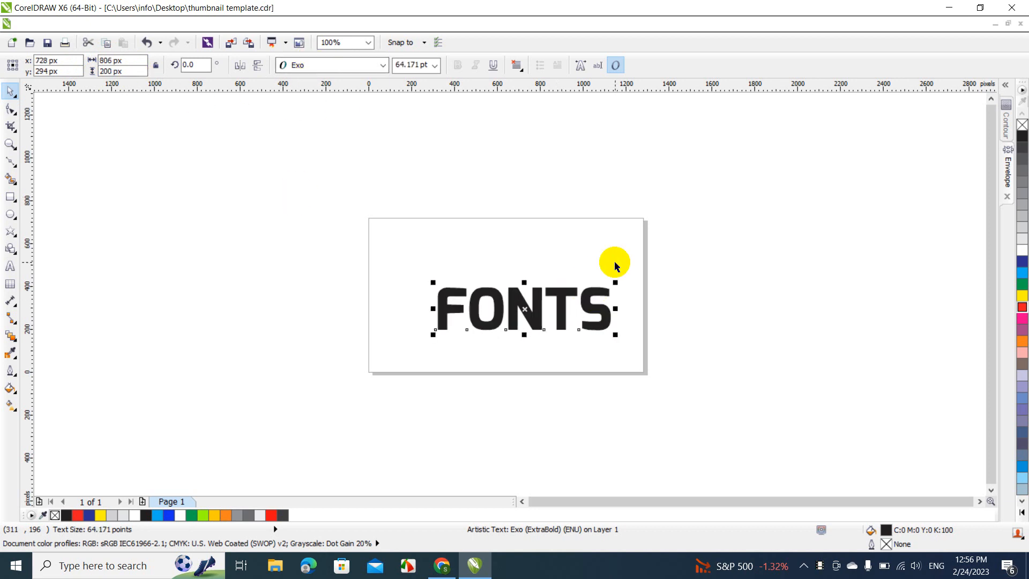
pyautogui.click(614, 266)
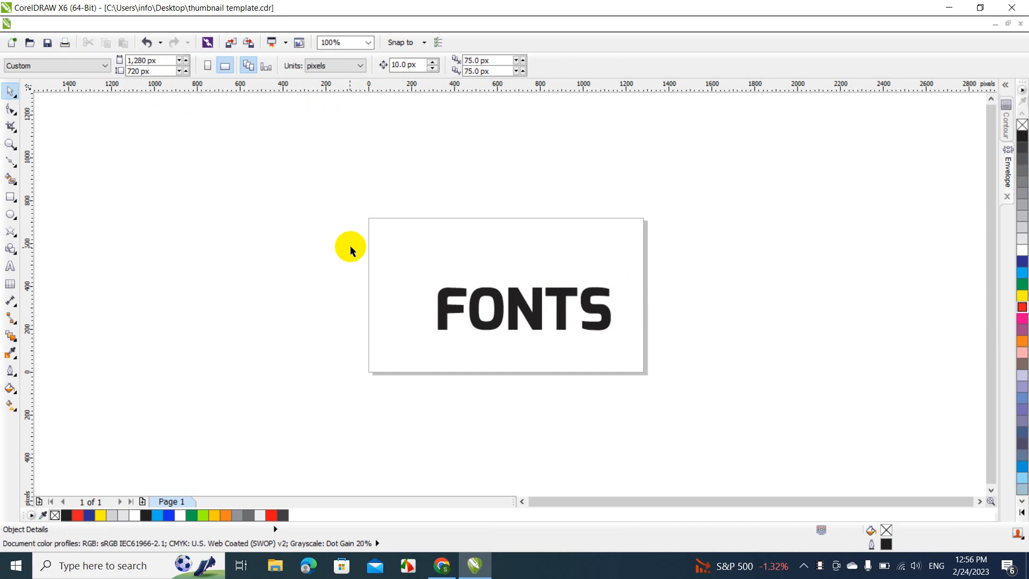